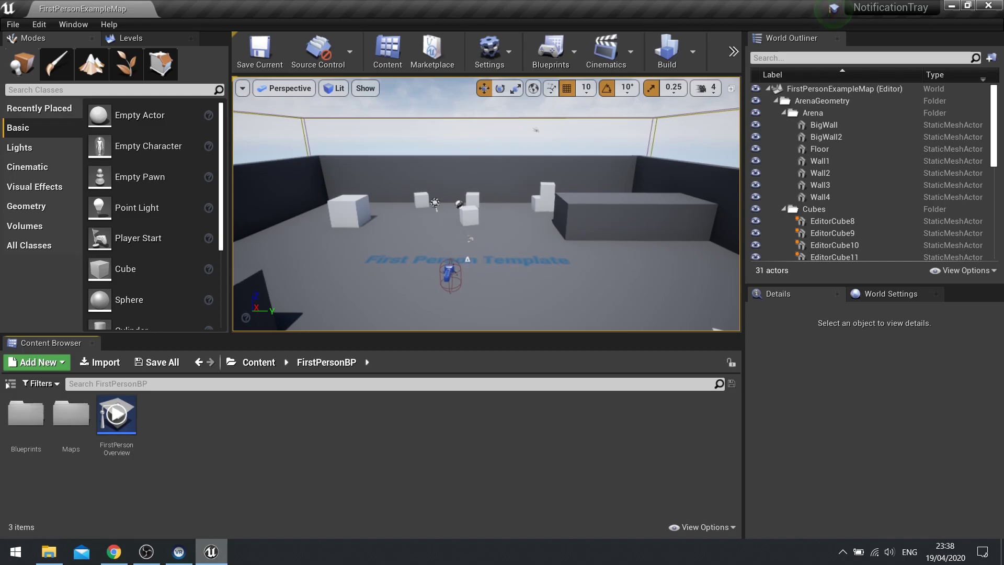
Create a Widget Blueprint named Notification_UI in the FirstPersonBP folder and open it for editing.
{"action": "right_click", "coordinate": [287, 416]}
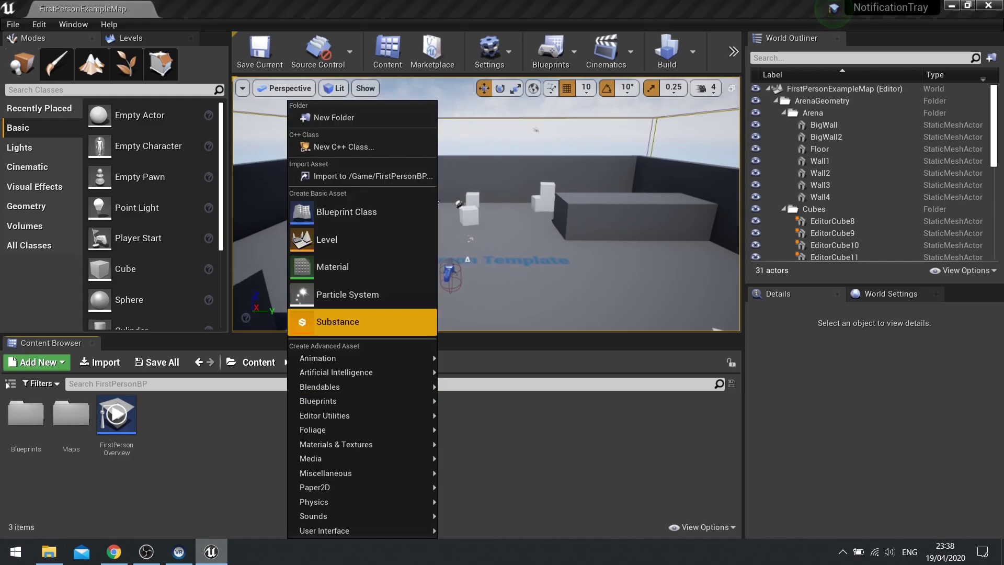
{"action": "mouse_move", "coordinate": [325, 530]}
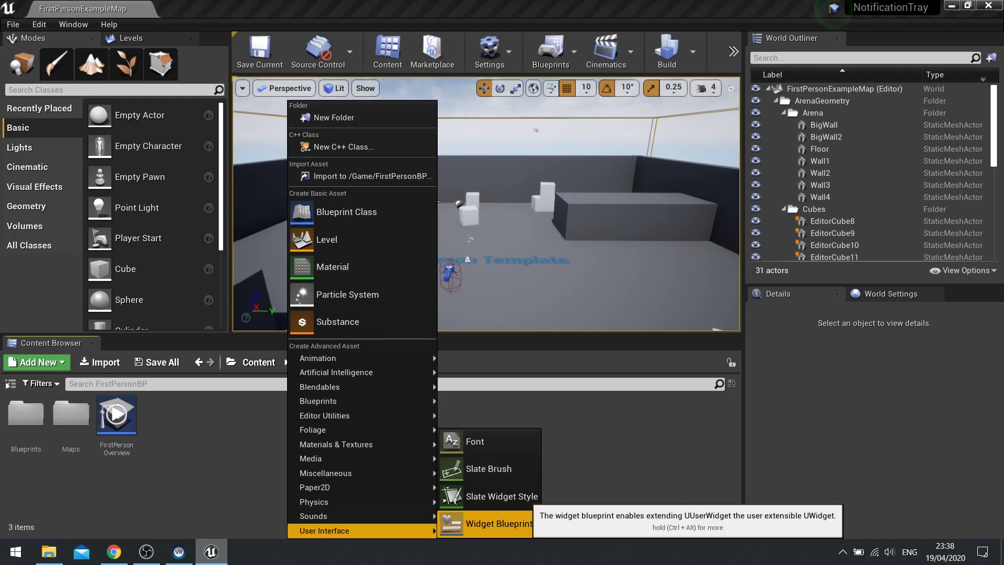
{"action": "left_click", "coordinate": [471, 523]}
{"action": "type", "text": "Notification"}
{"action": "key", "text": "Return"}
{"action": "key", "text": "Return"}
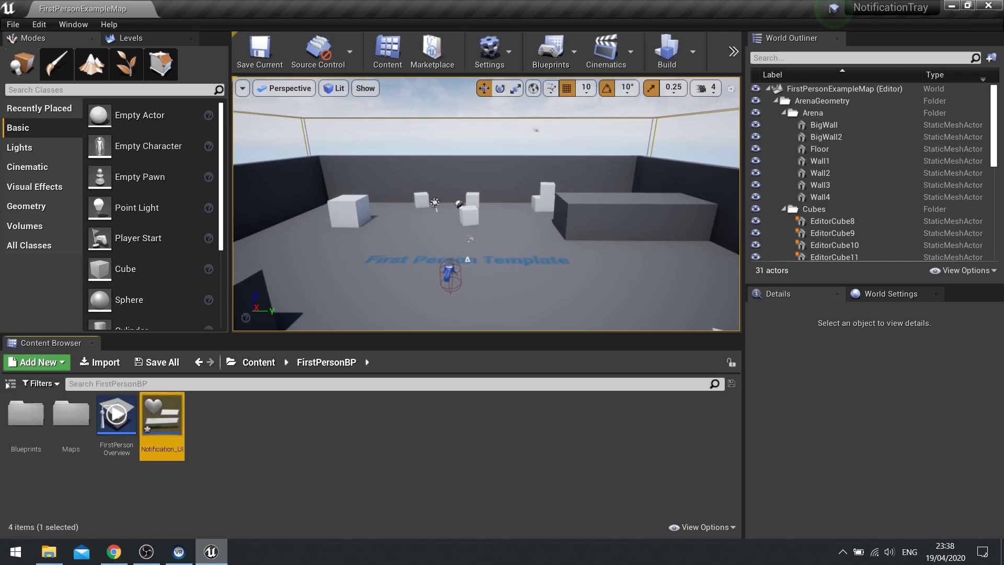
{"action": "key", "text": "Return"}
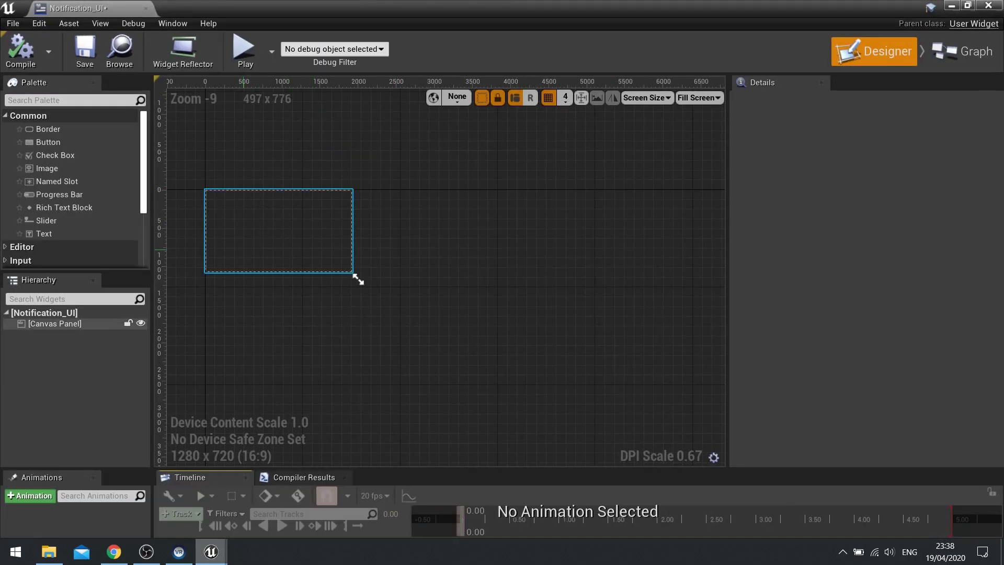
Delete the root Canvas Panel from the Notification_UI widget hierarchy.
{"action": "scroll", "coordinate": [354, 278], "scroll_direction": "up", "scroll_amount": 3}
{"action": "scroll", "coordinate": [538, 355], "scroll_direction": "up", "scroll_amount": 5}
{"action": "left_click", "coordinate": [55, 324]}
{"action": "key", "text": "Delete"}
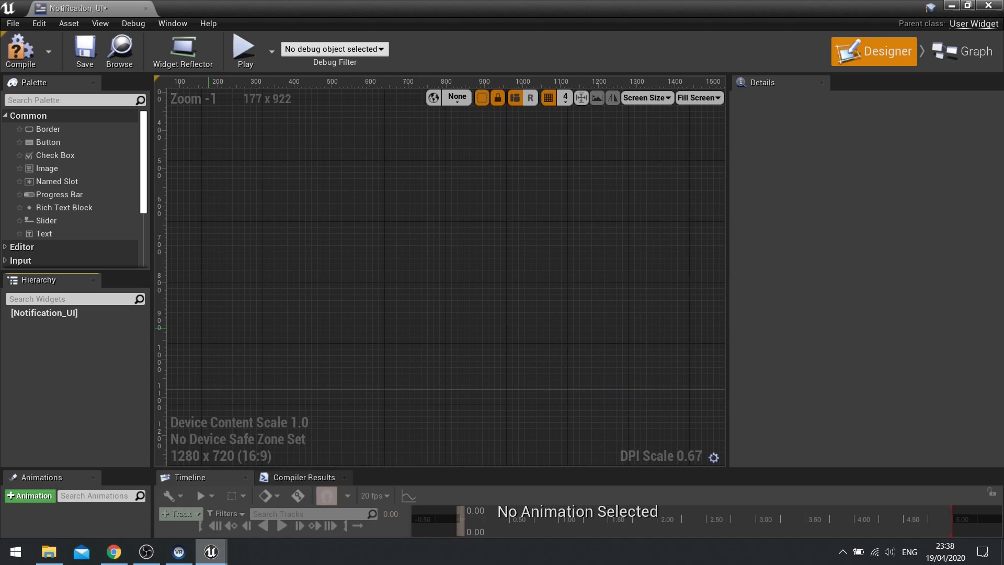
Find the Size Box in the widget palette and add it as the root of Notification_UI.
{"action": "scroll", "coordinate": [648, 403], "scroll_direction": "down", "scroll_amount": 1}
{"action": "scroll", "coordinate": [649, 403], "scroll_direction": "down", "scroll_amount": 2}
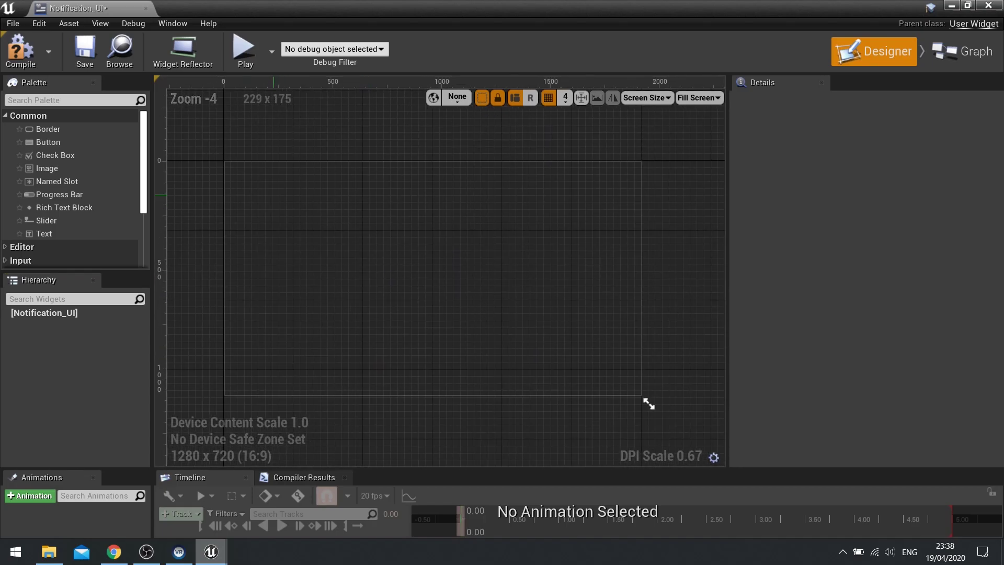
{"action": "left_click", "coordinate": [71, 100]}
{"action": "type", "text": "size"}
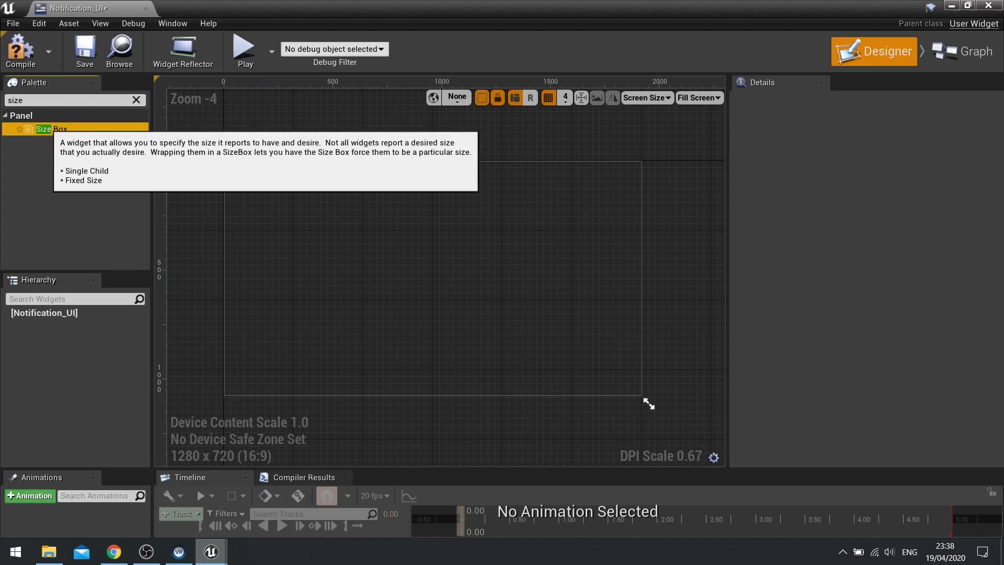
{"action": "left_click_drag", "start_coordinate": [52, 128], "coordinate": [67, 320]}
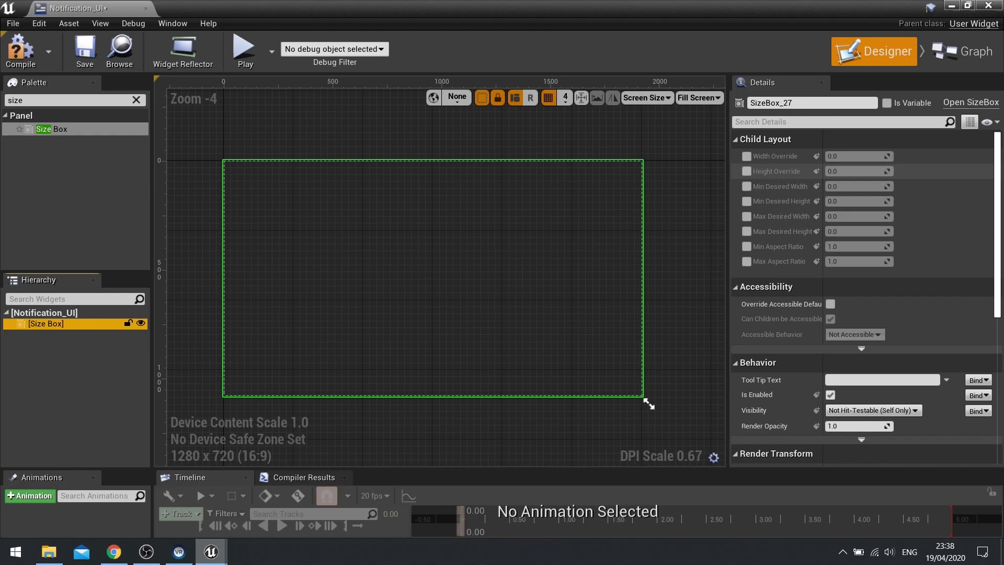
{"action": "left_click", "coordinate": [747, 171]}
{"action": "left_click", "coordinate": [747, 171]}
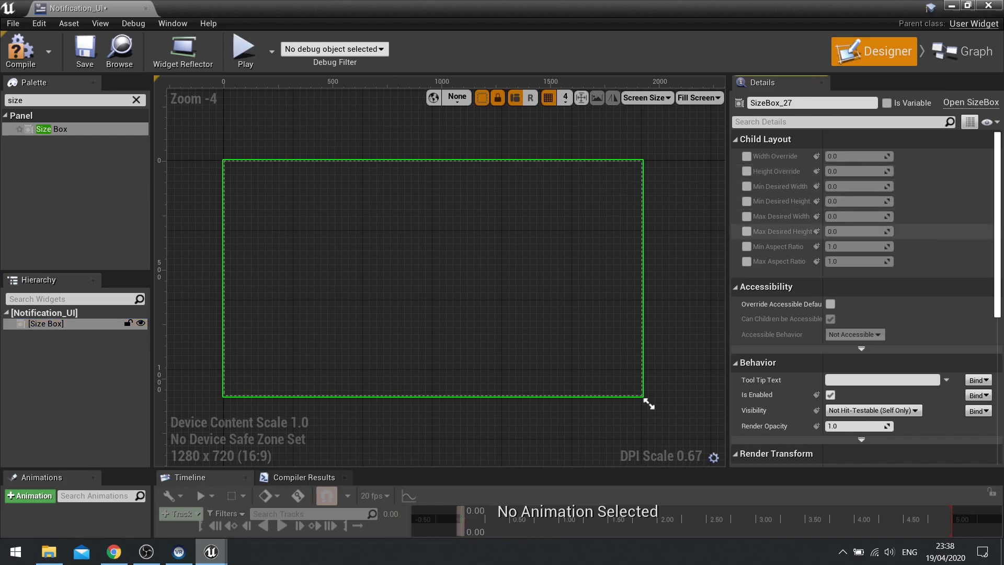
{"action": "left_click", "coordinate": [747, 231]}
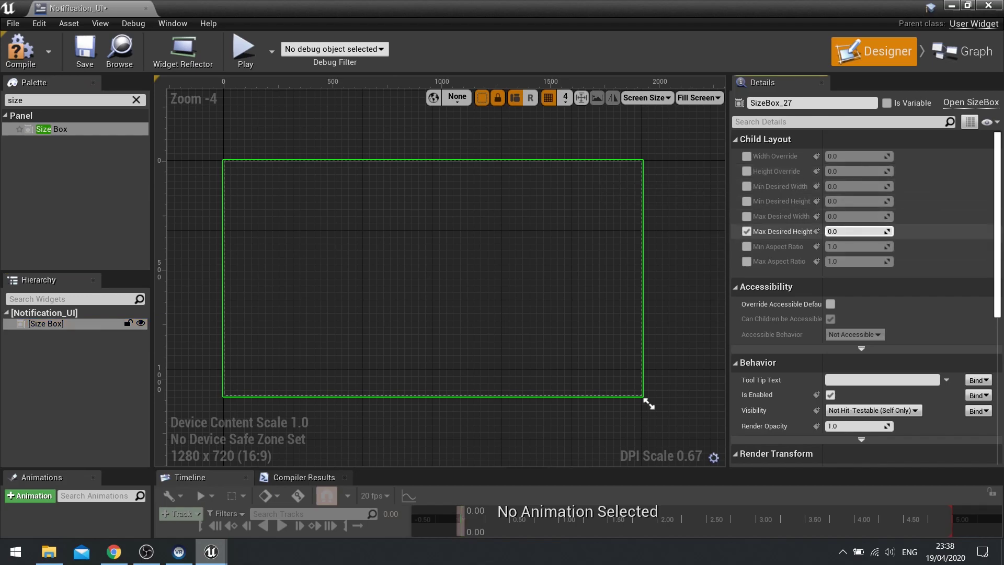
{"action": "left_click", "coordinate": [855, 232]}
{"action": "left_click", "coordinate": [747, 231]}
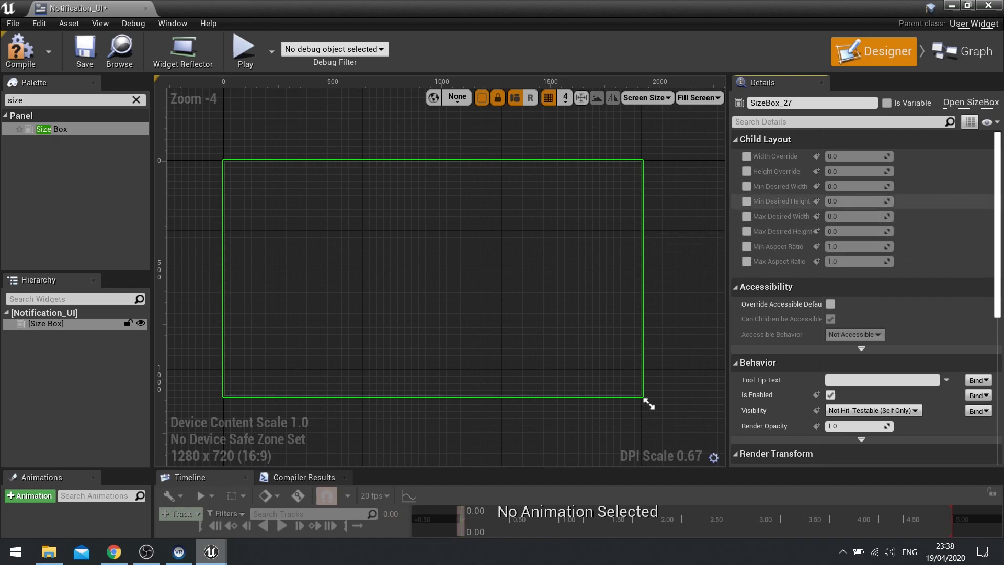
Enable the Size Box's Min Desired Height, set it to 200, and clear the palette search.
{"action": "left_click", "coordinate": [747, 201]}
{"action": "left_click", "coordinate": [855, 201]}
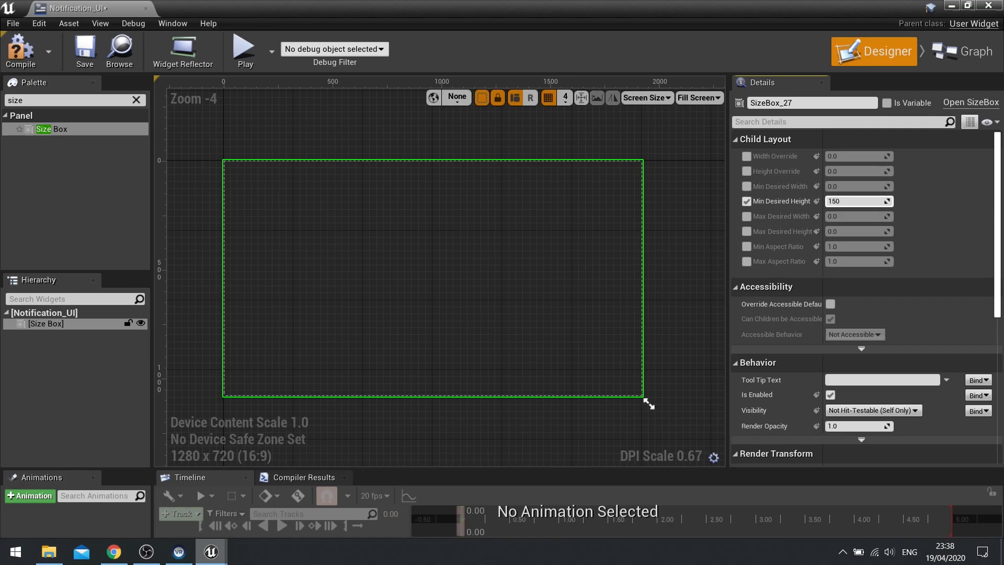
{"action": "type", "text": "200"}
{"action": "key", "text": "Return"}
{"action": "left_click", "coordinate": [136, 100]}
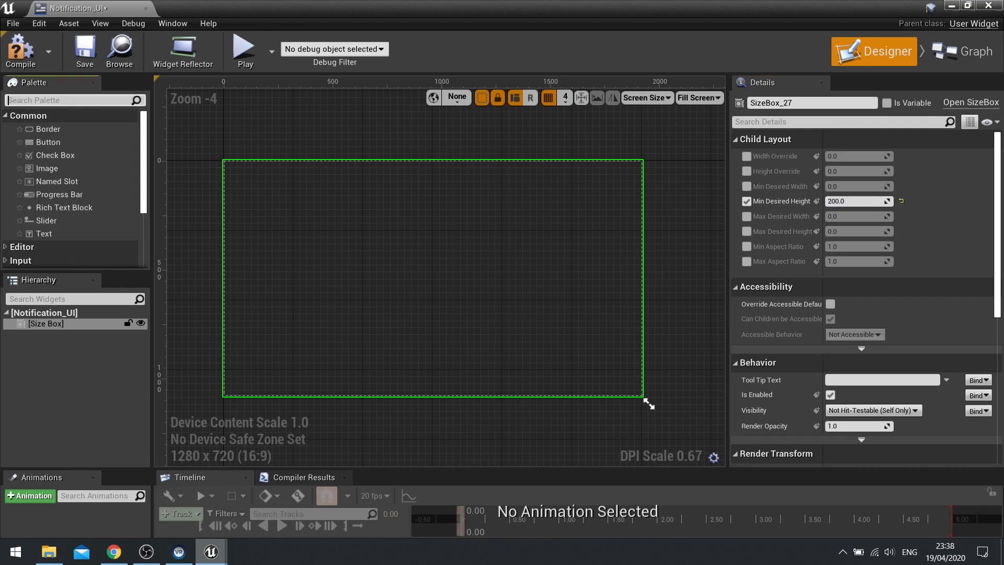
Enable the Size Box's Min Desired Width, set it to 200, and compile the widget.
{"action": "left_click", "coordinate": [747, 186]}
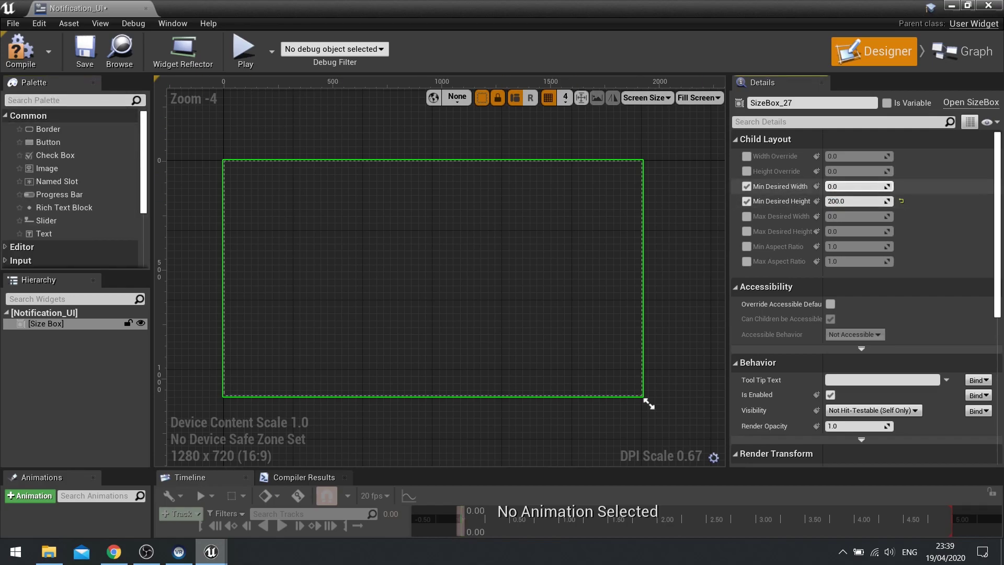
{"action": "left_click", "coordinate": [855, 186]}
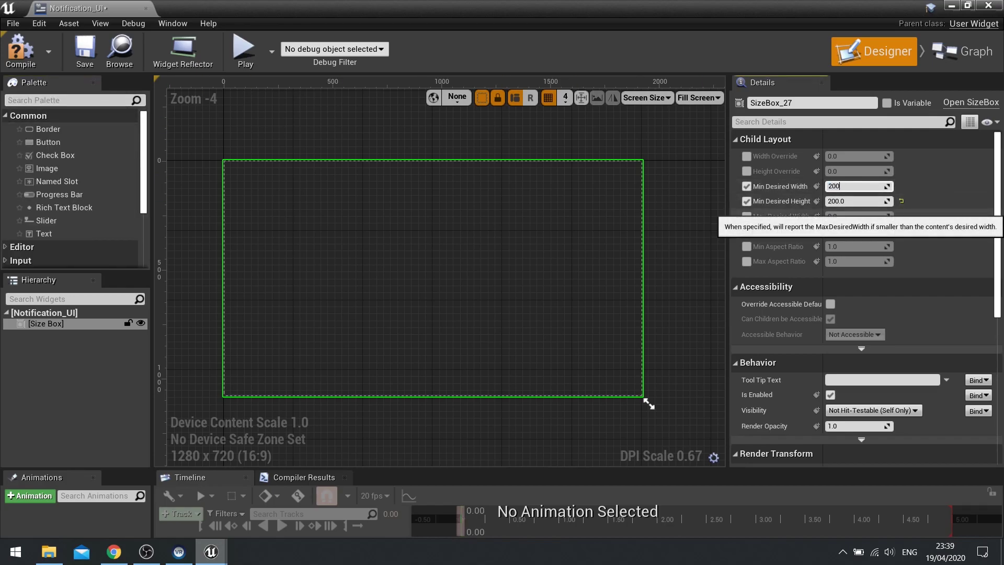
{"action": "type", "text": "200"}
{"action": "key", "text": "Return"}
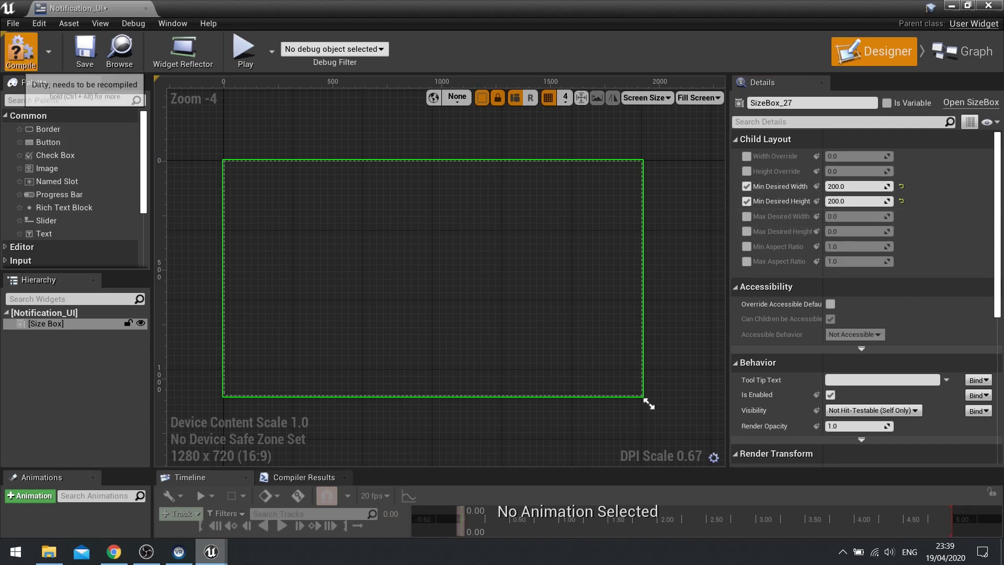
{"action": "left_click", "coordinate": [21, 51]}
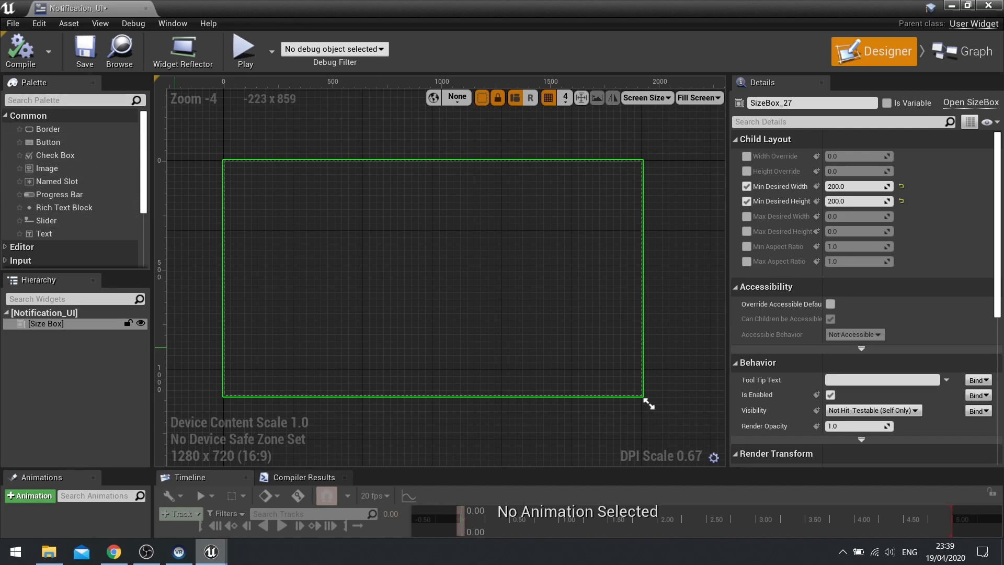
Switch the designer preview size from Fill Screen to Desired.
{"action": "left_click", "coordinate": [700, 97]}
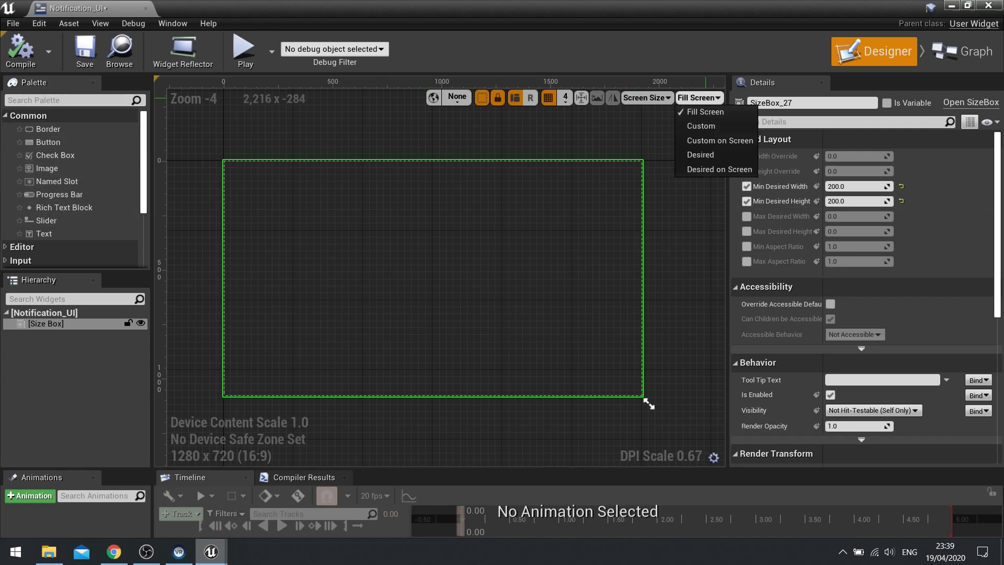
{"action": "left_click", "coordinate": [696, 152]}
{"action": "right_click_drag", "start_coordinate": [368, 234], "coordinate": [561, 267]}
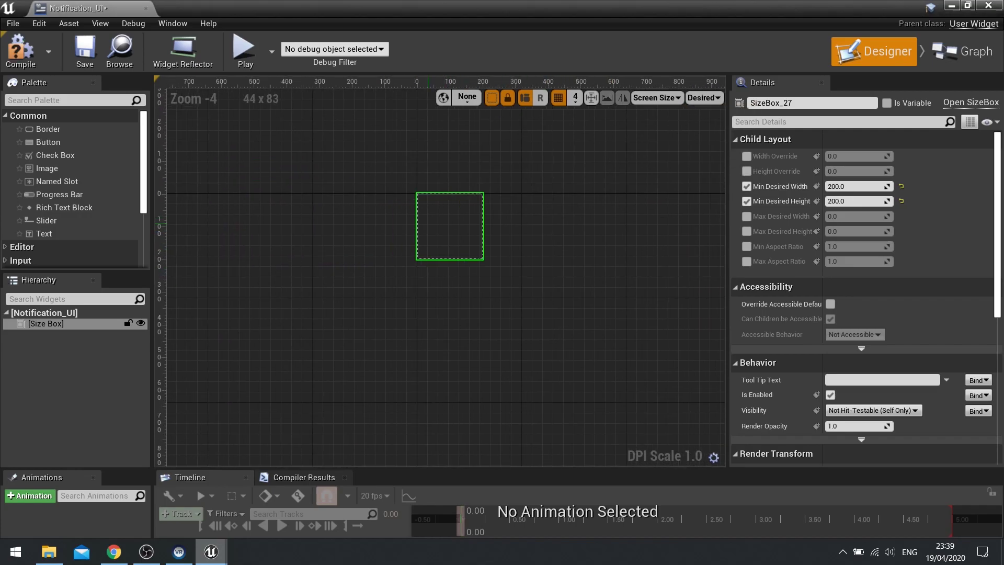
{"action": "scroll", "coordinate": [430, 224], "scroll_direction": "up", "scroll_amount": 3}
Add a Border inside the Size Box and set its slot padding to 10.
{"action": "left_click", "coordinate": [70, 129]}
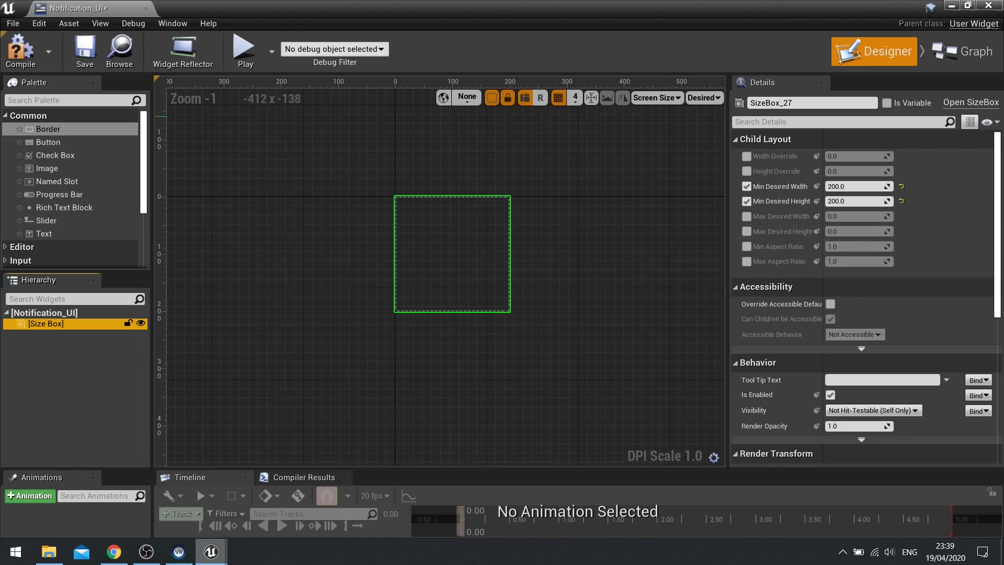
{"action": "left_click_drag", "start_coordinate": [48, 128], "coordinate": [70, 327]}
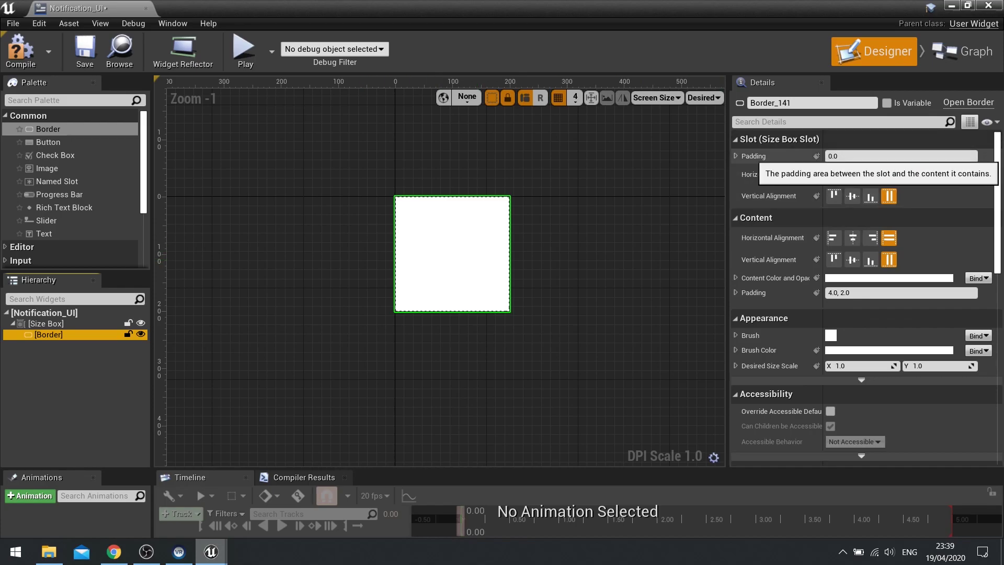
{"action": "left_click", "coordinate": [845, 156]}
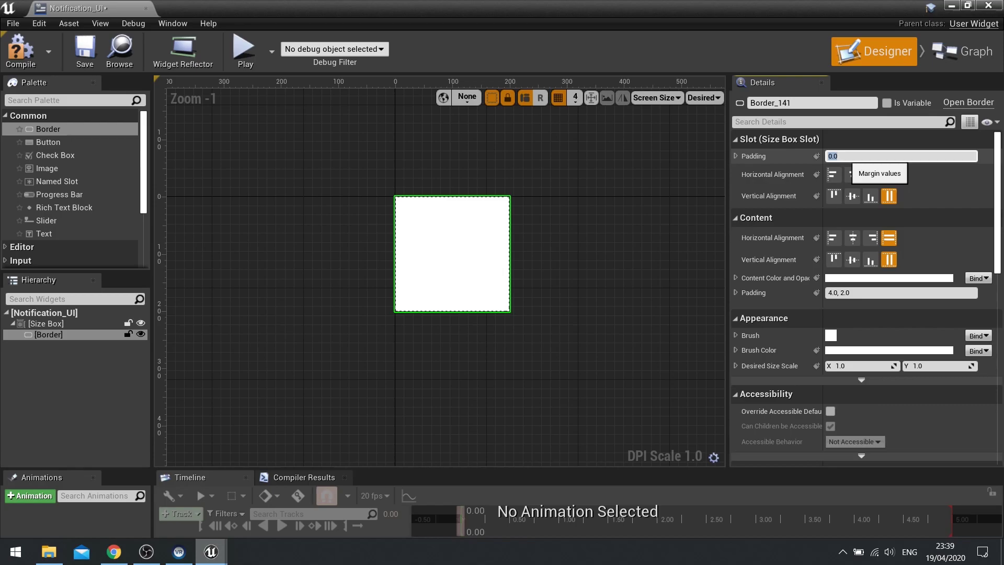
{"action": "type", "text": "10"}
{"action": "key", "text": "Return"}
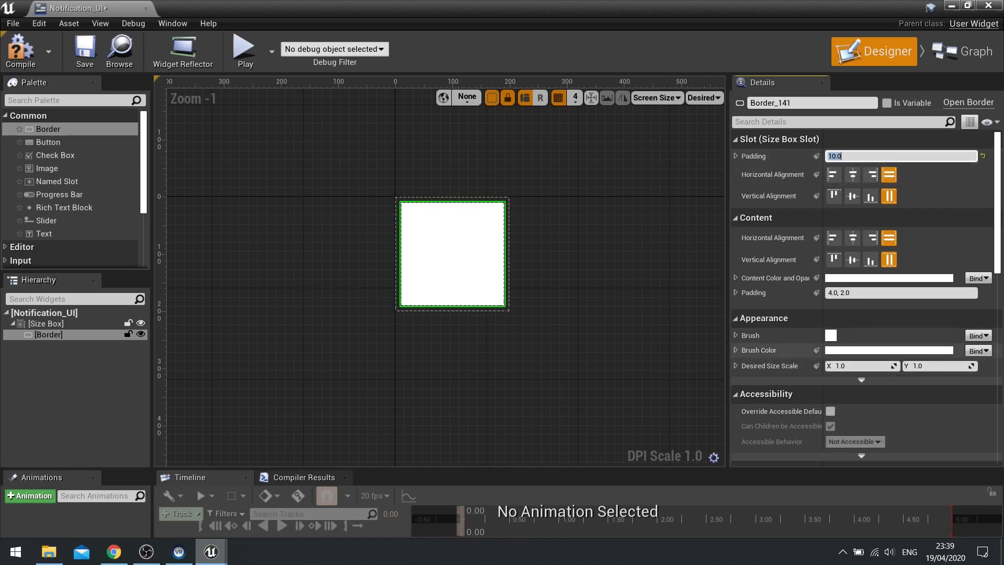
Set the Border's brush color to a dark blue-grey, about 4B5859 in sRGB hex.
{"action": "left_click", "coordinate": [889, 350]}
{"action": "mouse_move", "coordinate": [651, 300]}
{"action": "left_mouse_down"}
{"action": "mouse_move", "coordinate": [702, 320]}
{"action": "mouse_move", "coordinate": [696, 314]}
{"action": "mouse_move", "coordinate": [642, 347]}
{"action": "mouse_move", "coordinate": [653, 301]}
{"action": "left_mouse_up"}
{"action": "left_click_drag", "start_coordinate": [761, 235], "coordinate": [761, 339]}
{"action": "mouse_move", "coordinate": [653, 302]}
{"action": "left_mouse_down"}
{"action": "mouse_move", "coordinate": [654, 330]}
{"action": "mouse_move", "coordinate": [659, 308]}
{"action": "left_mouse_up"}
{"action": "left_click_drag", "start_coordinate": [761, 338], "coordinate": [761, 348]}
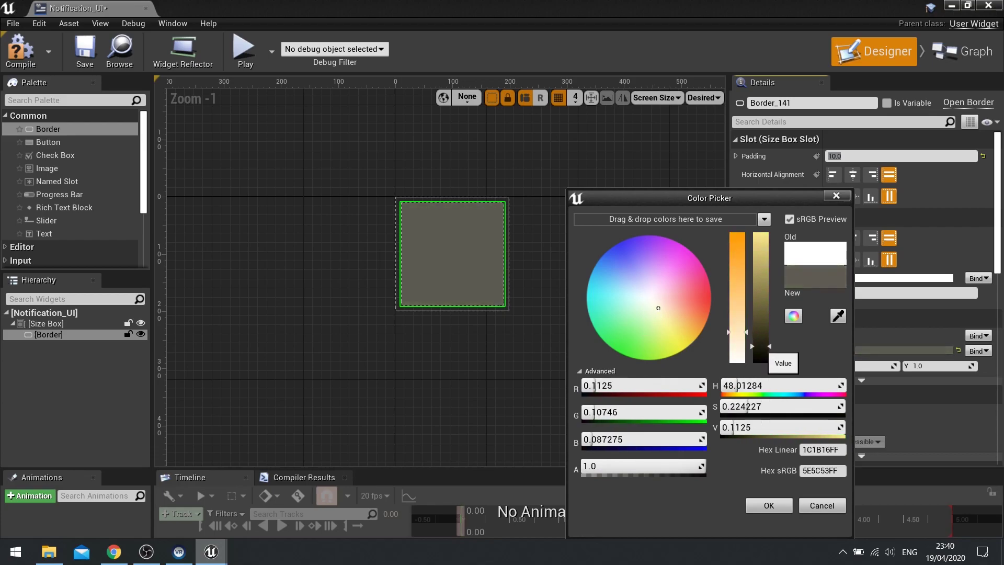
{"action": "left_click_drag", "start_coordinate": [630, 299], "coordinate": [631, 296]}
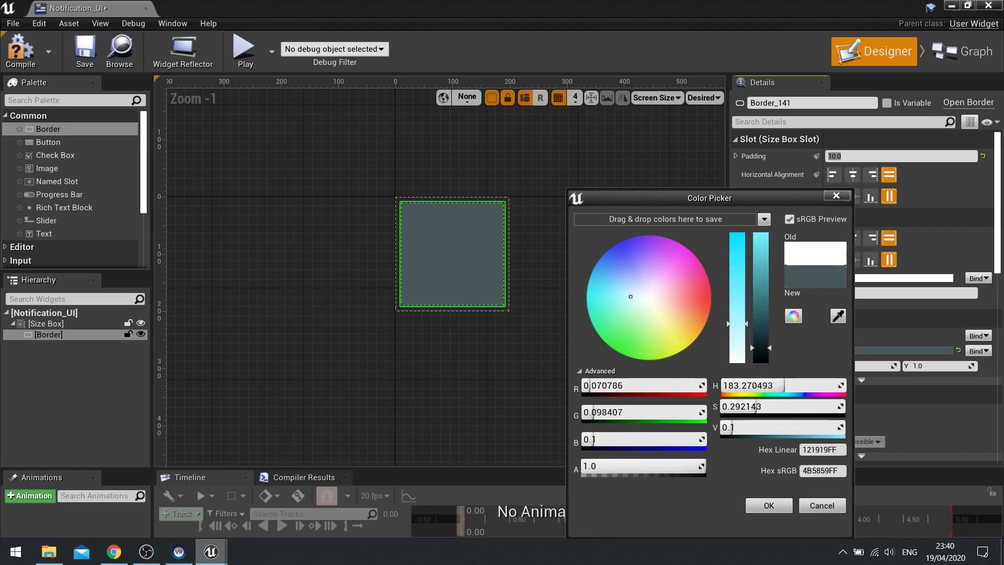
{"action": "left_click", "coordinate": [769, 505]}
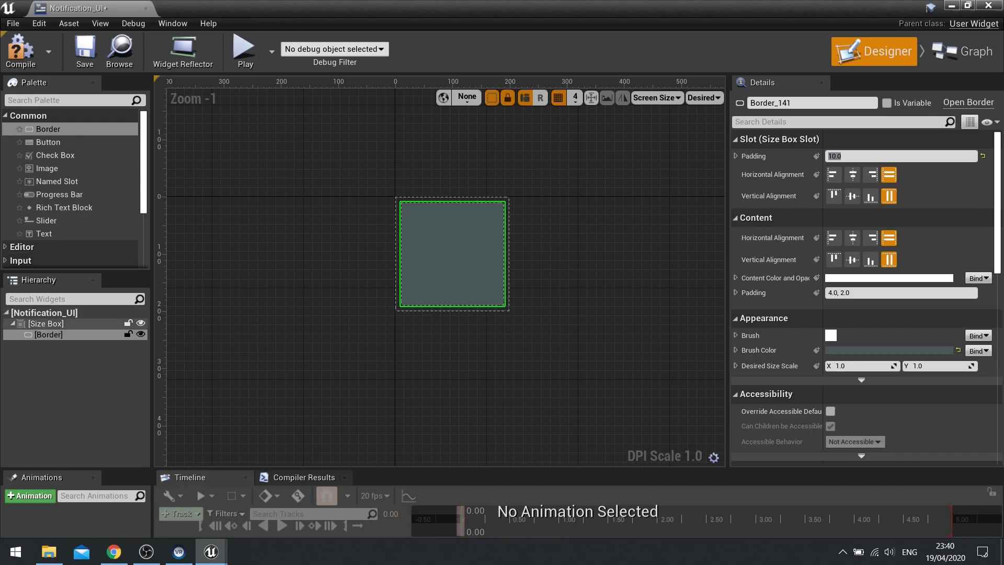
Add a Text widget inside the Border, centered vertically, with left and right slot padding of 20.
{"action": "left_click_drag", "start_coordinate": [44, 234], "coordinate": [57, 340]}
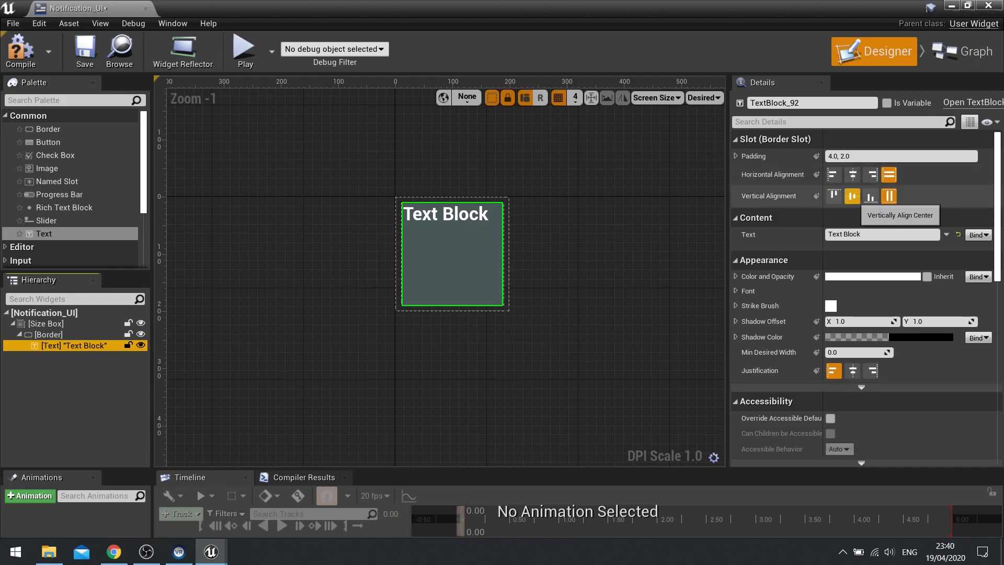
{"action": "left_click", "coordinate": [852, 196]}
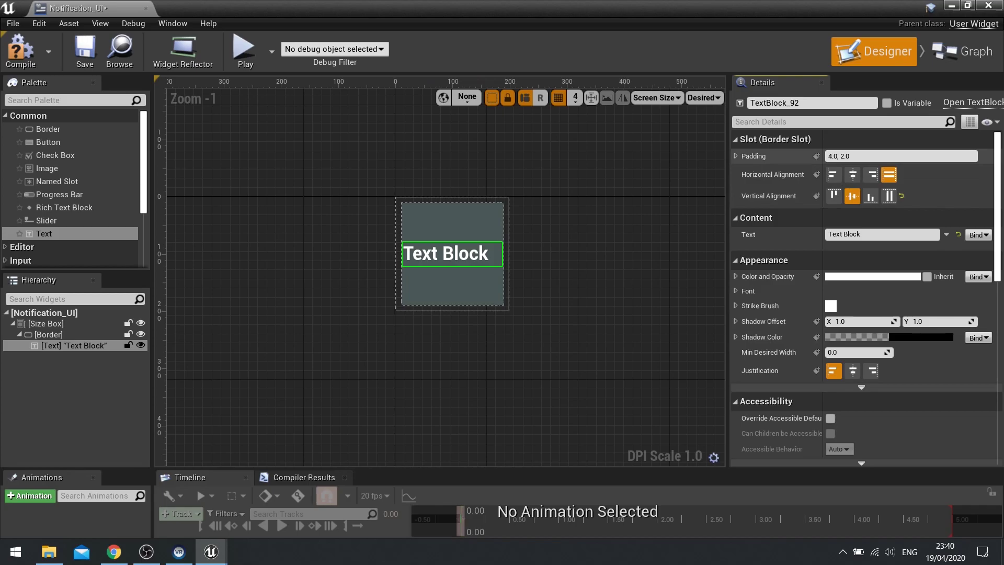
{"action": "left_click", "coordinate": [736, 156]}
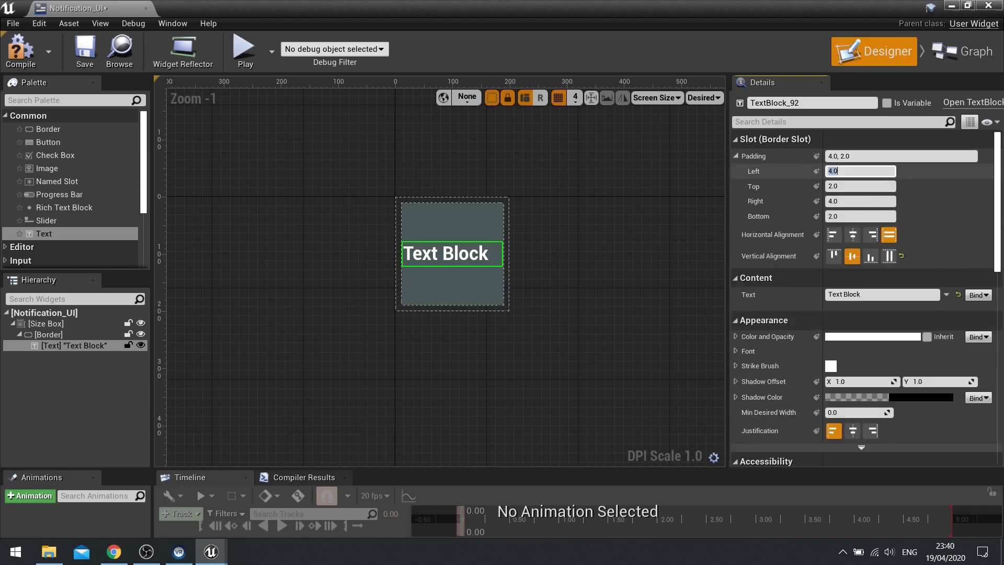
{"action": "key", "text": "Return"}
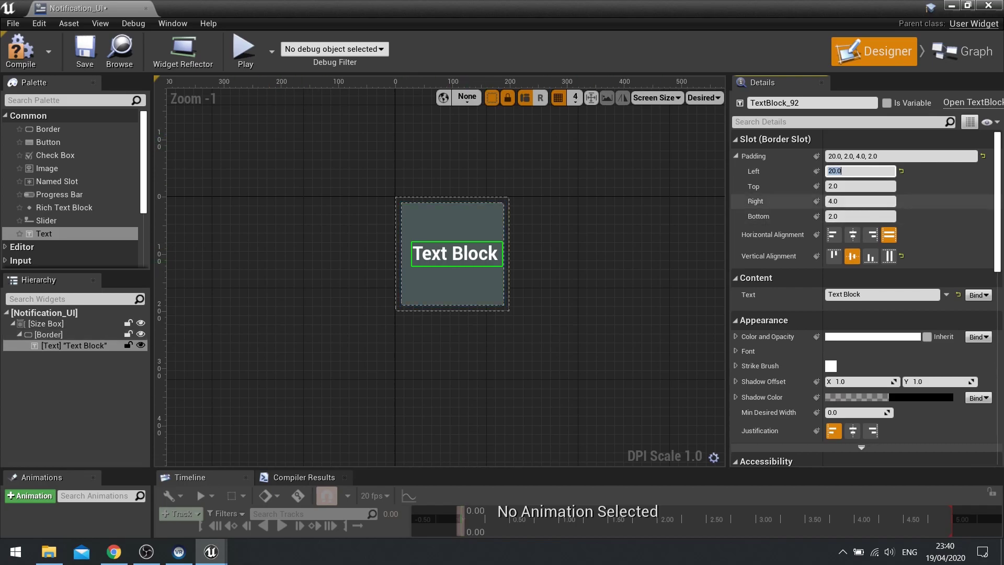
{"action": "left_click", "coordinate": [860, 201]}
{"action": "type", "text": "20"}
{"action": "key", "text": "Return"}
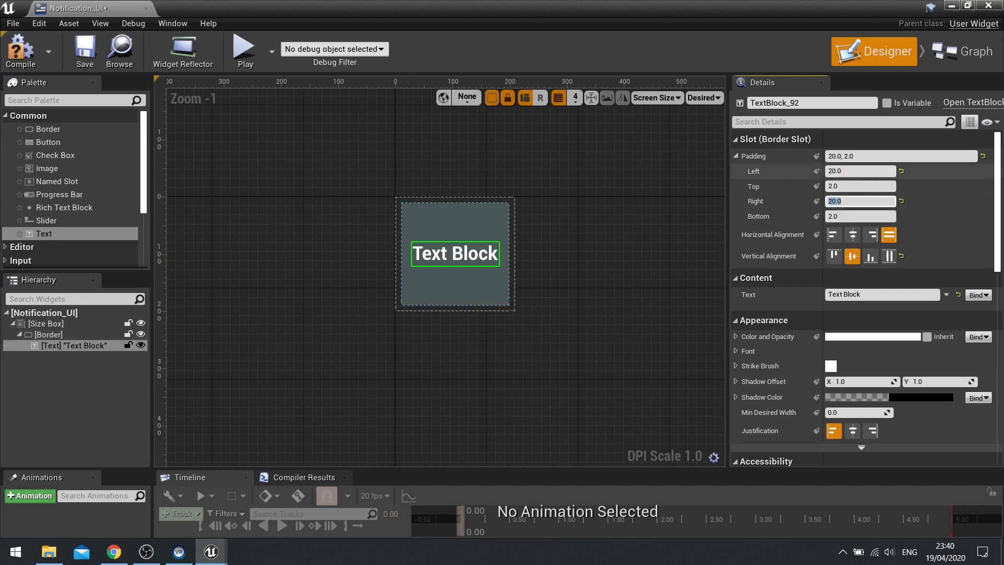
Compile and save the Notification_UI widget.
{"action": "left_click", "coordinate": [20, 51]}
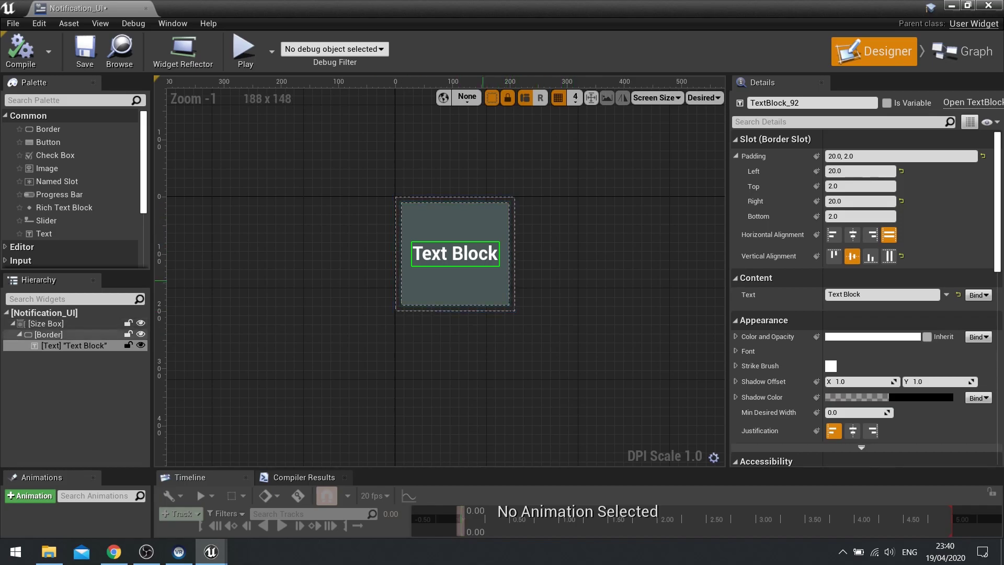
{"action": "left_click", "coordinate": [85, 50]}
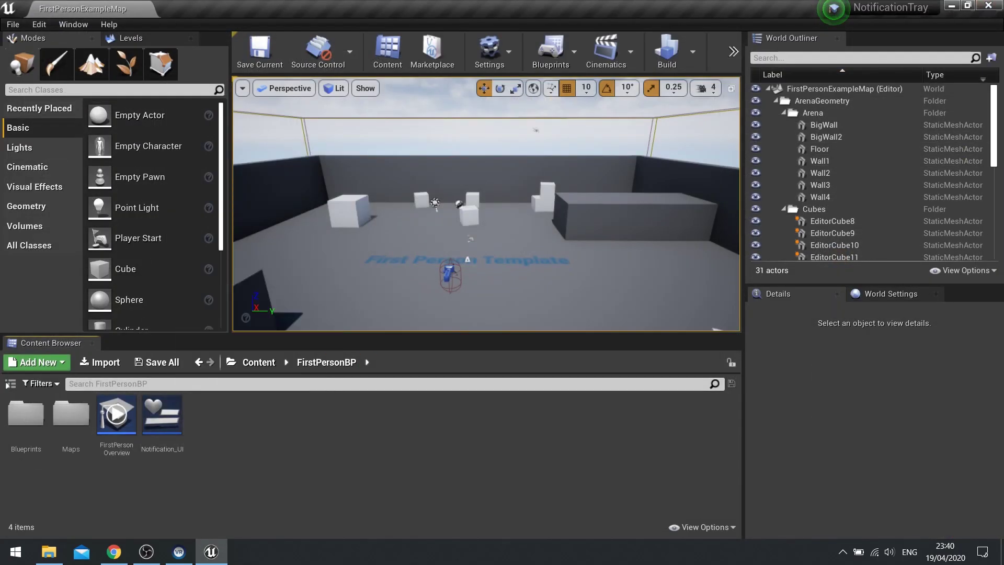
Create a Widget Blueprint named NotificationTray_UI in the FirstPersonBP folder.
{"action": "right_click", "coordinate": [234, 460]}
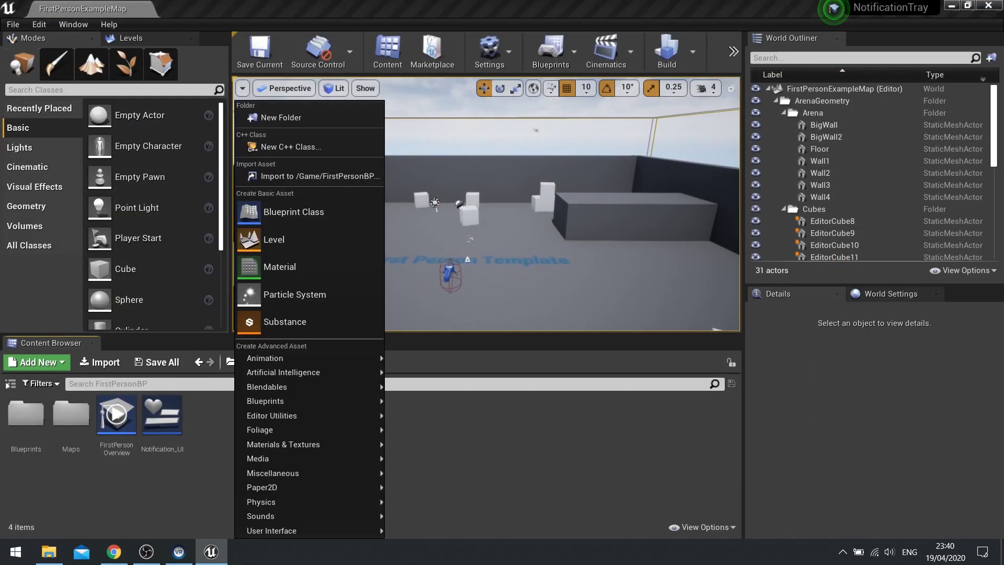
{"action": "mouse_move", "coordinate": [272, 531]}
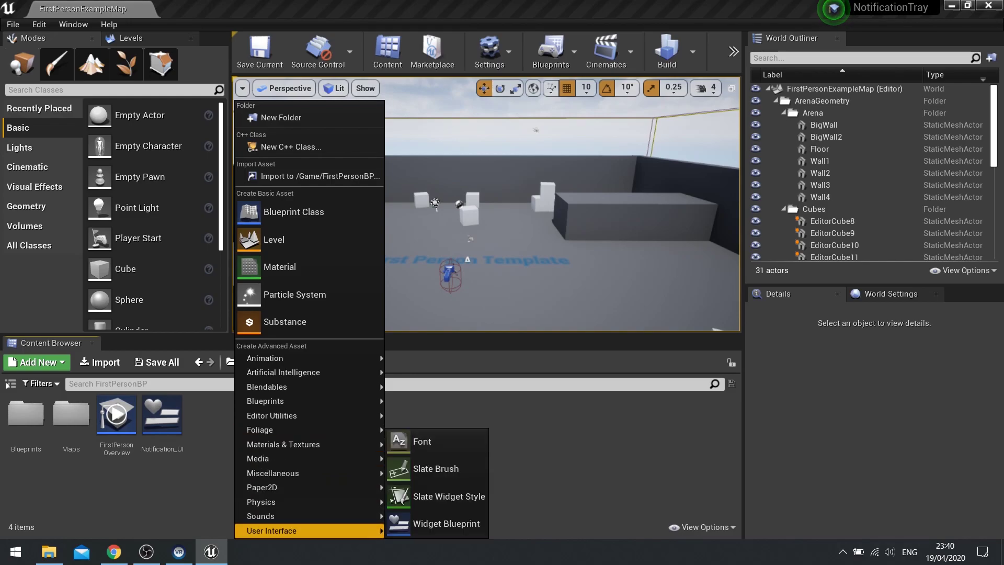
{"action": "left_click", "coordinate": [446, 523]}
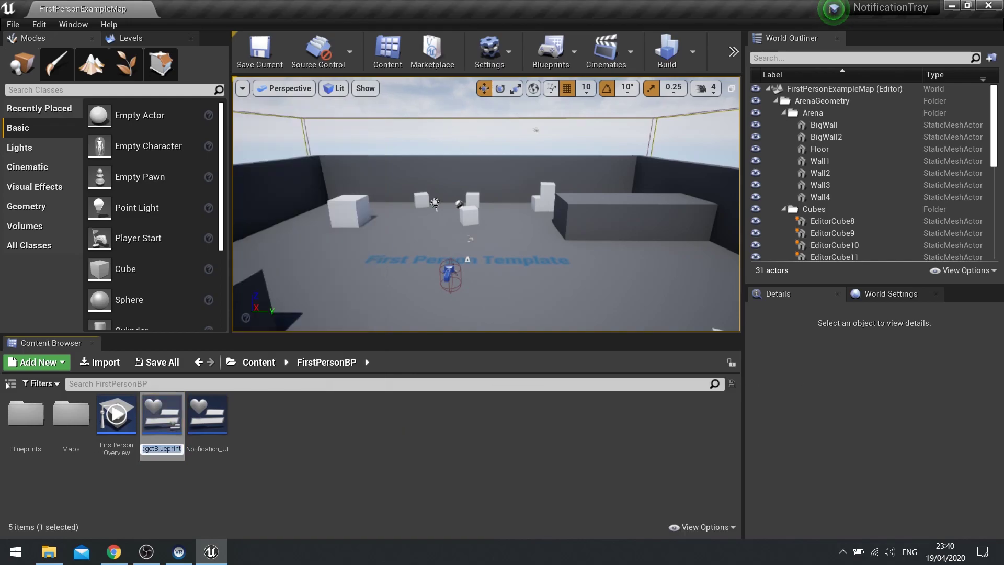
{"action": "type", "text": "No"}
{"action": "type", "text": "tificat"}
{"action": "type", "text": "ionTray"}
{"action": "type", "text": "_UI"}
{"action": "key", "text": "Return"}
Open NotificationTray_UI in the designer and delete its root Canvas Panel.
{"action": "double_click", "coordinate": [207, 426]}
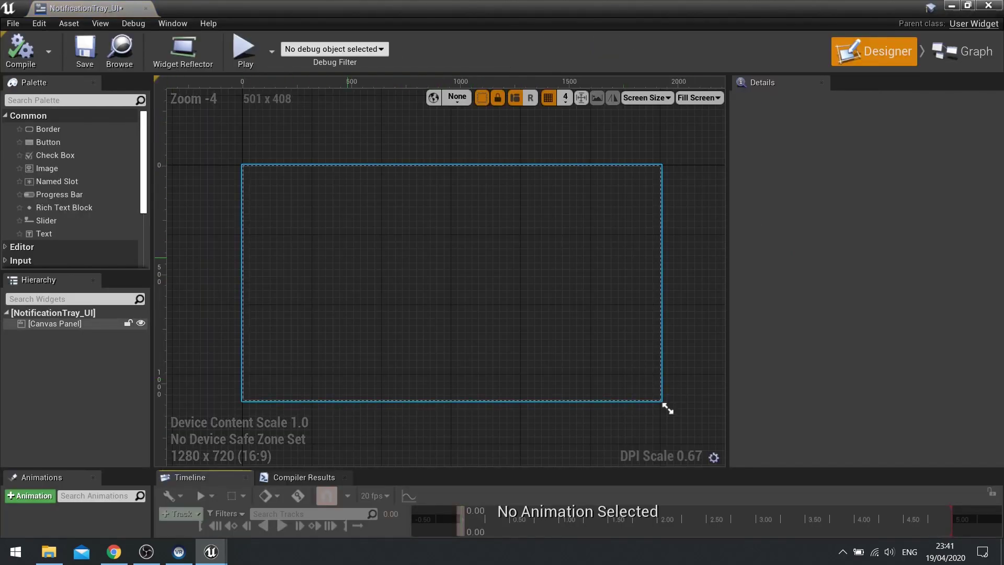
{"action": "left_click", "coordinate": [266, 195]}
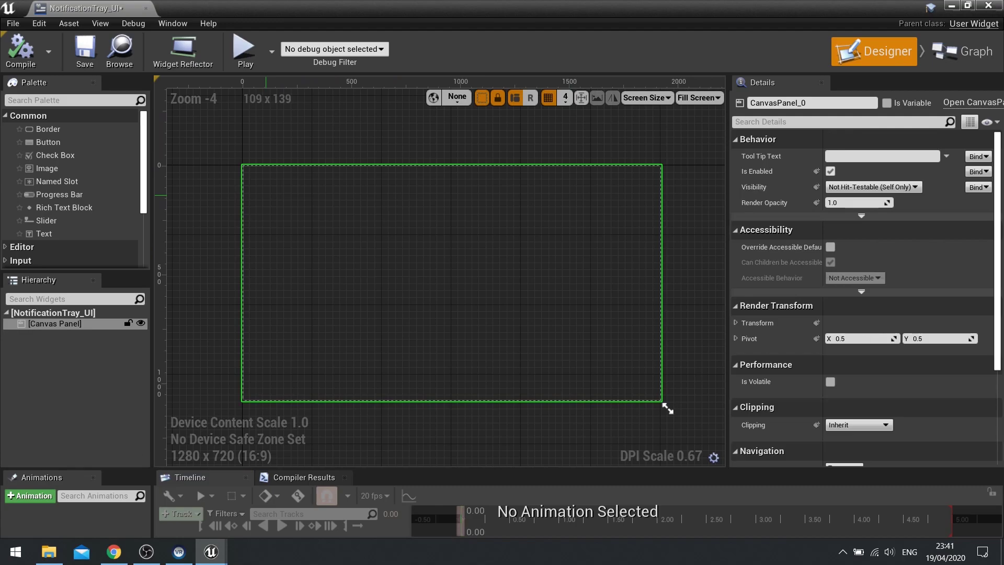
{"action": "key", "text": "Delete"}
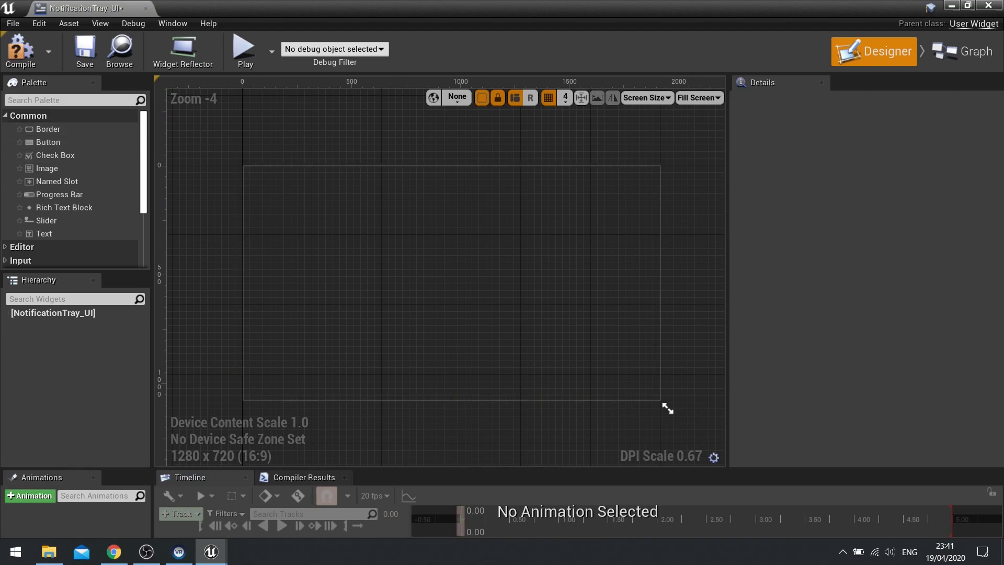
Add a Vertical Box as the root widget of NotificationTray_UI.
{"action": "left_click", "coordinate": [70, 100]}
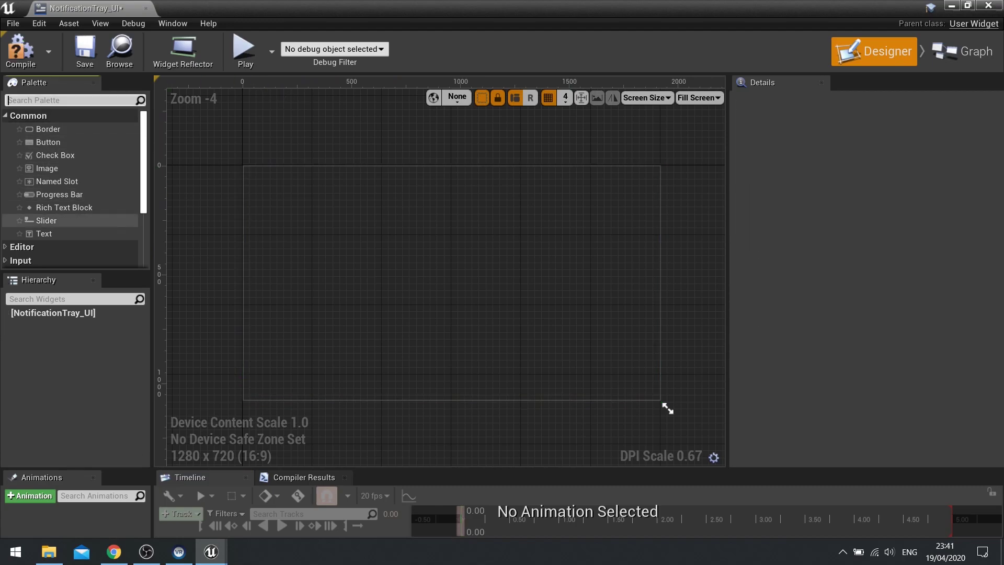
{"action": "type", "text": "vertica"}
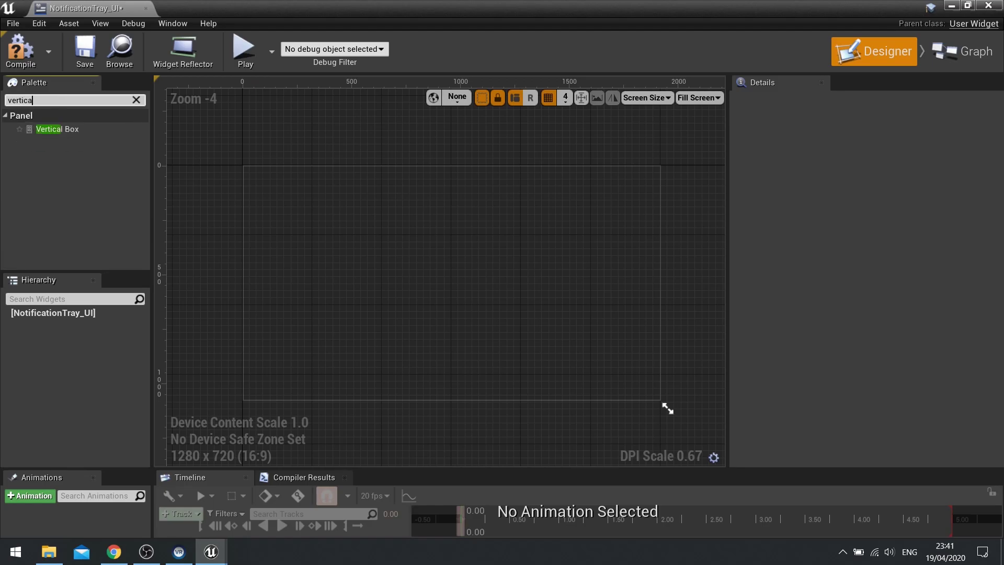
{"action": "left_click_drag", "start_coordinate": [57, 128], "coordinate": [53, 314]}
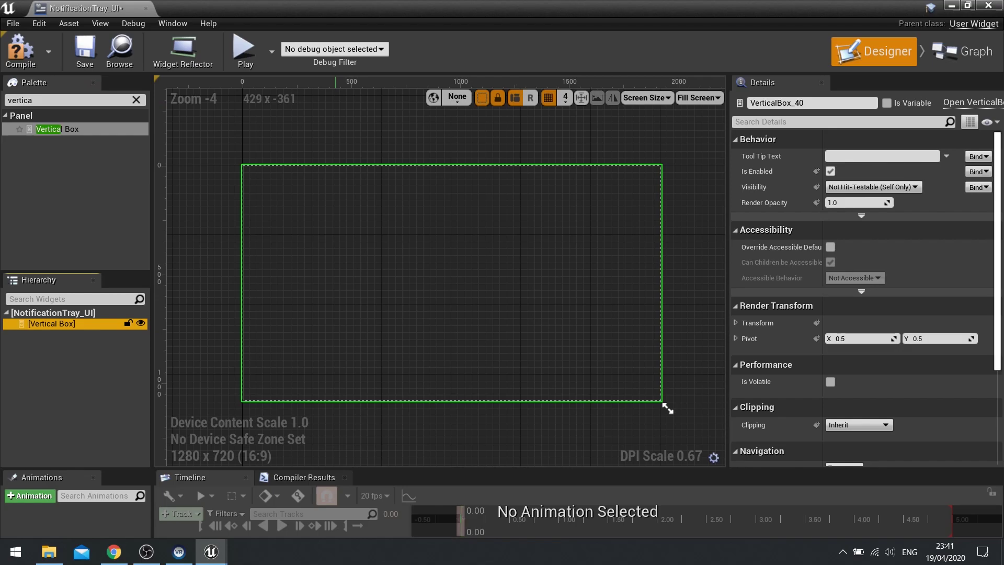
Place four Notification UI widgets inside the Vertical Box.
{"action": "left_click", "coordinate": [136, 100]}
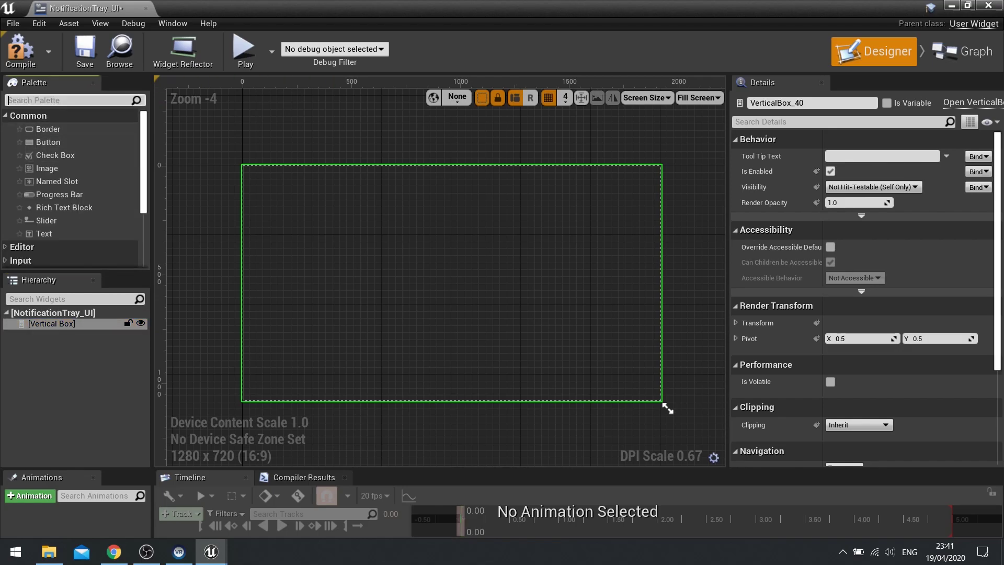
{"action": "type", "text": "notifi"}
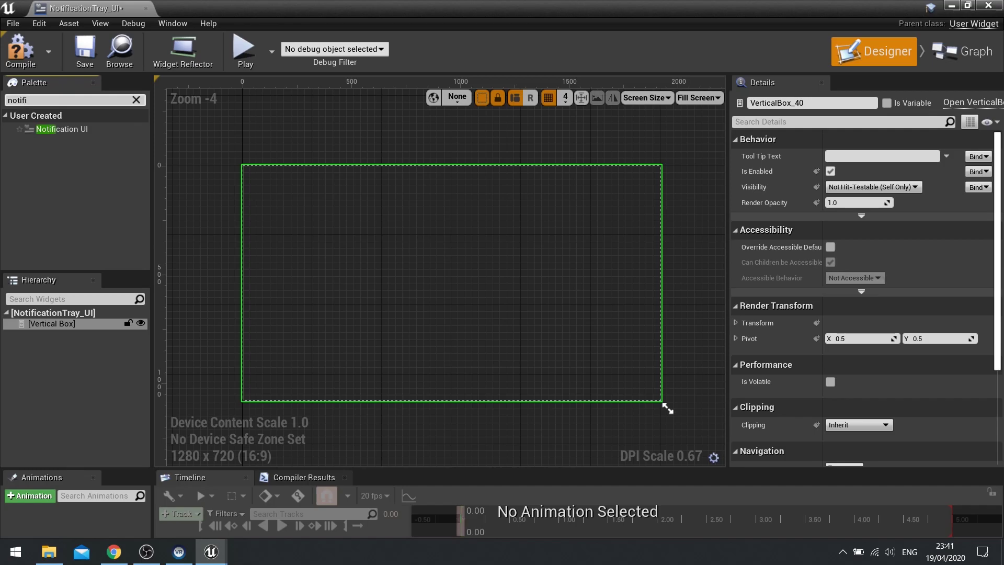
{"action": "left_click_drag", "start_coordinate": [57, 129], "coordinate": [63, 324]}
{"action": "left_click_drag", "start_coordinate": [57, 129], "coordinate": [63, 324]}
{"action": "left_click_drag", "start_coordinate": [58, 129], "coordinate": [63, 325]}
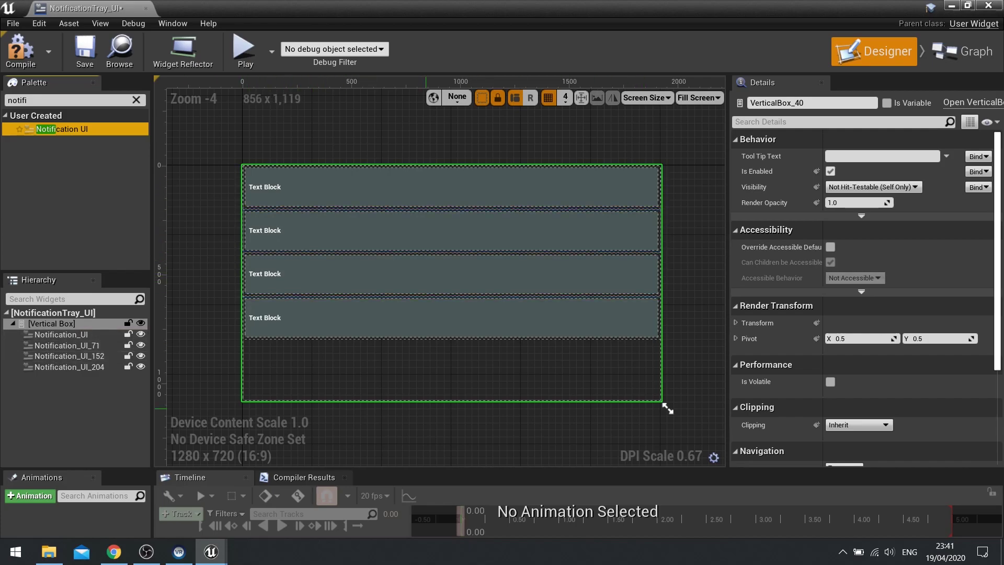
Delete the Vertical Box together with all the Notification UI widgets inside it.
{"action": "left_click", "coordinate": [307, 188]}
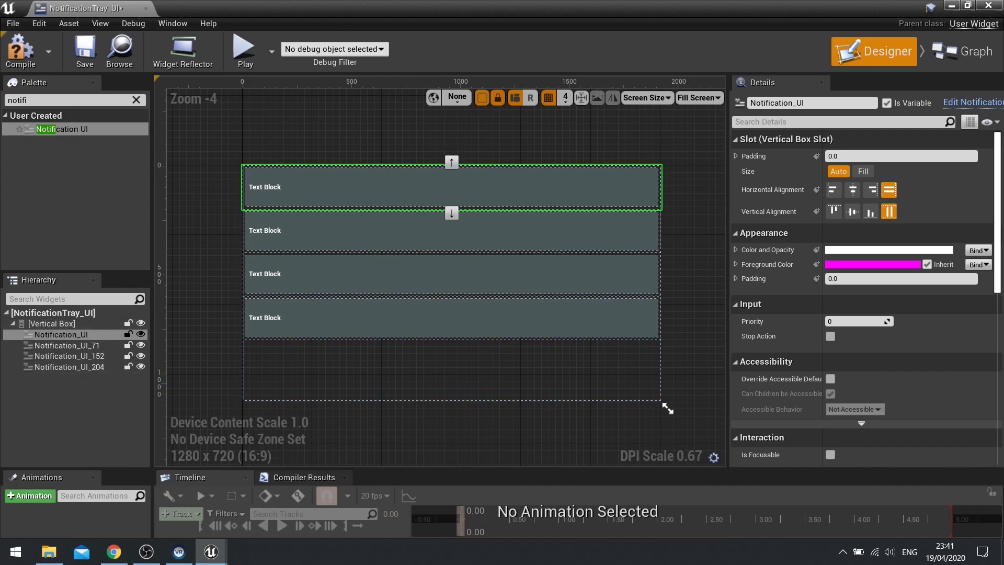
{"action": "left_click", "coordinate": [61, 334]}
{"action": "key", "text": "ctrl+a"}
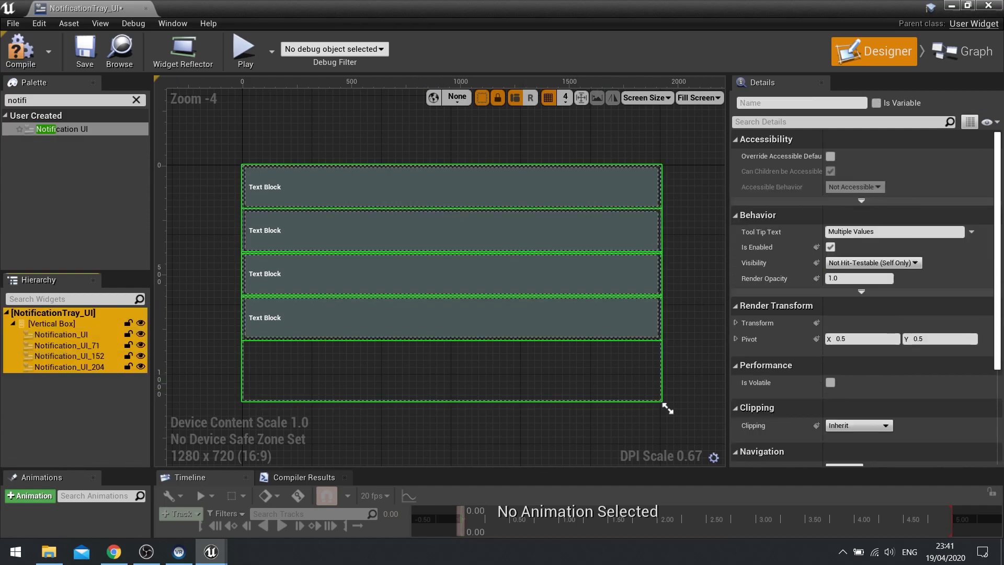
{"action": "key", "text": "Delete"}
Compile the NotificationTray_UI widget and close its editor.
{"action": "left_click", "coordinate": [19, 62]}
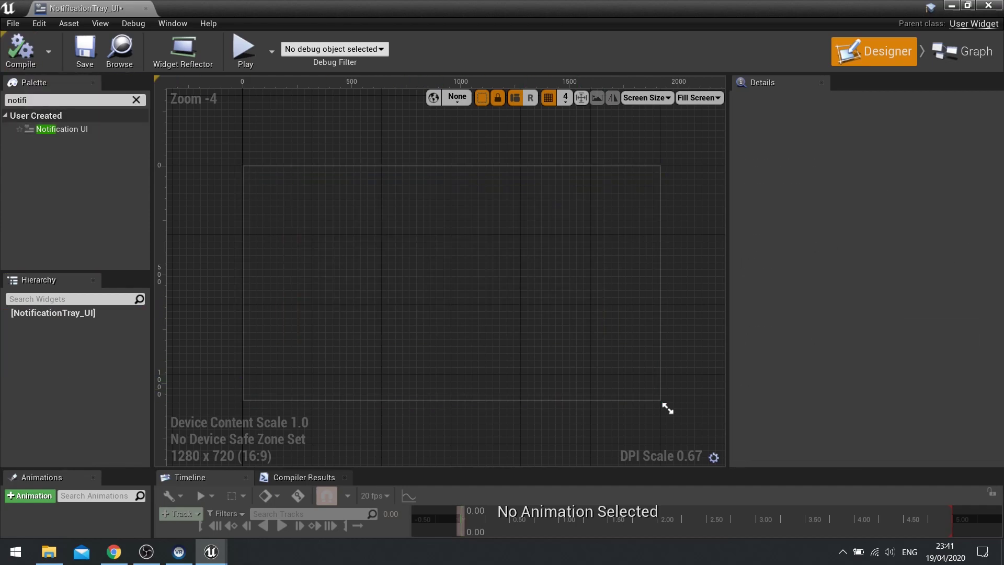
{"action": "left_click", "coordinate": [989, 5]}
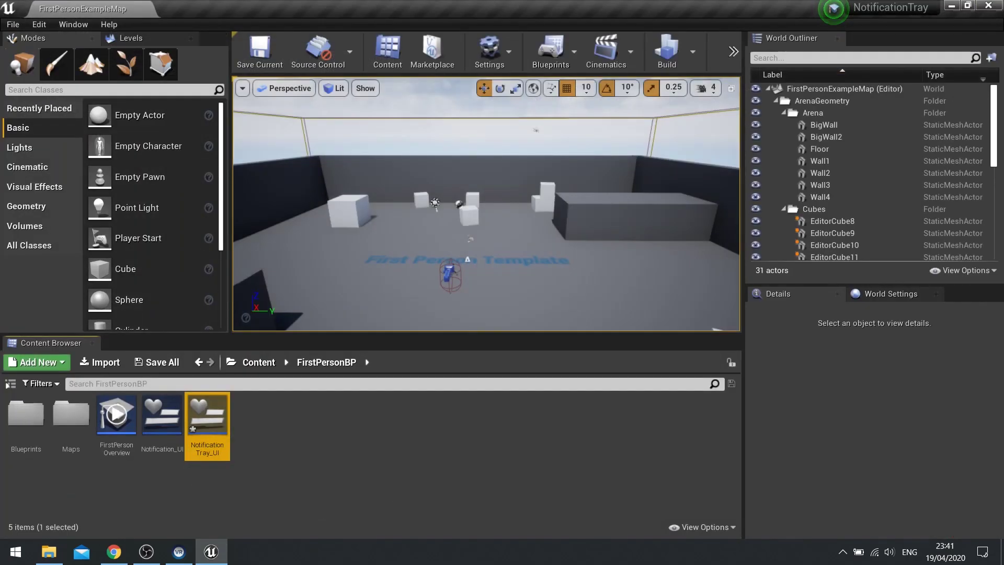
{"action": "left_click", "coordinate": [258, 429]}
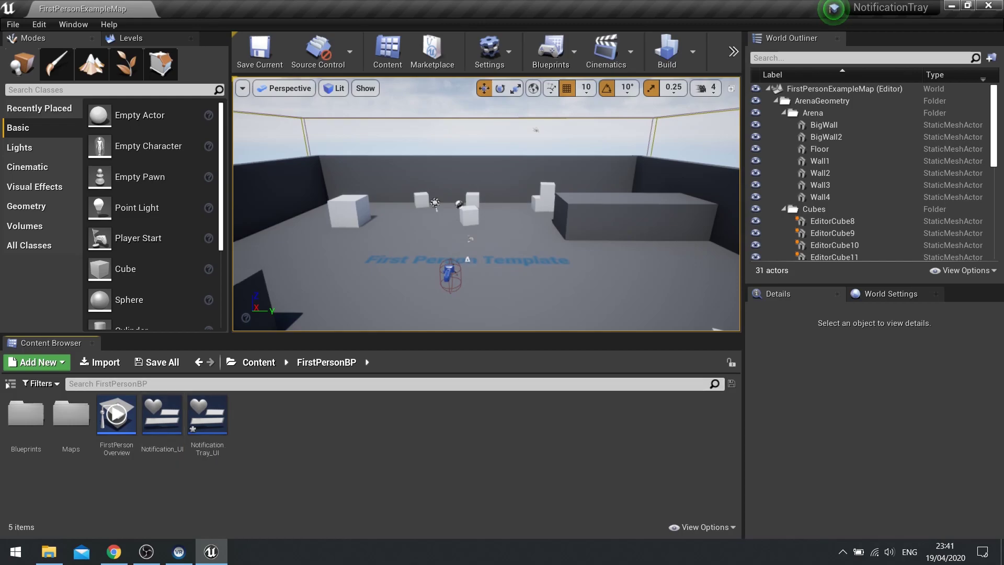
Create another Widget Blueprint named HeadsUpDisplay_UI in the FirstPersonBP folder.
{"action": "right_click", "coordinate": [258, 429]}
{"action": "mouse_move", "coordinate": [295, 530]}
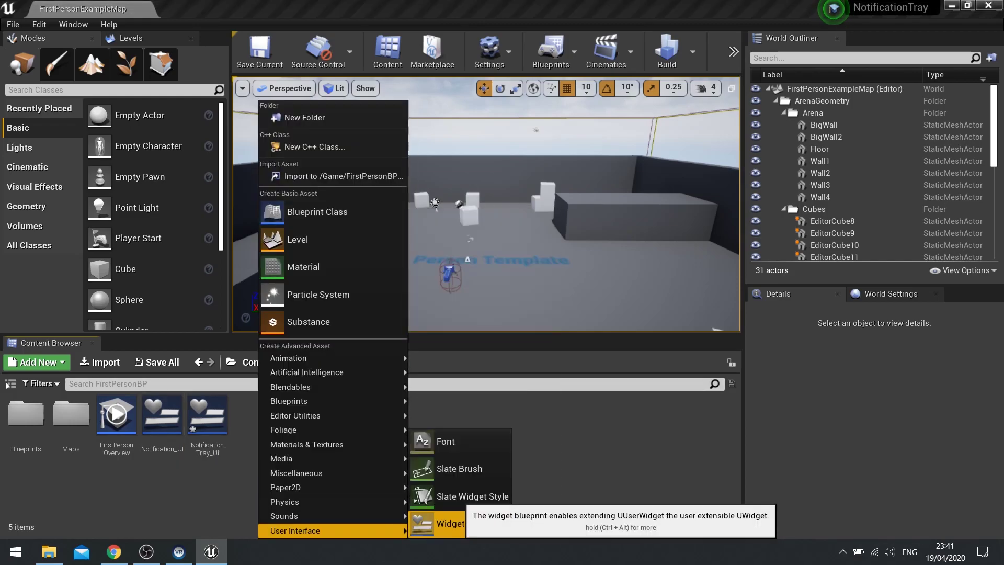
{"action": "left_click", "coordinate": [460, 524]}
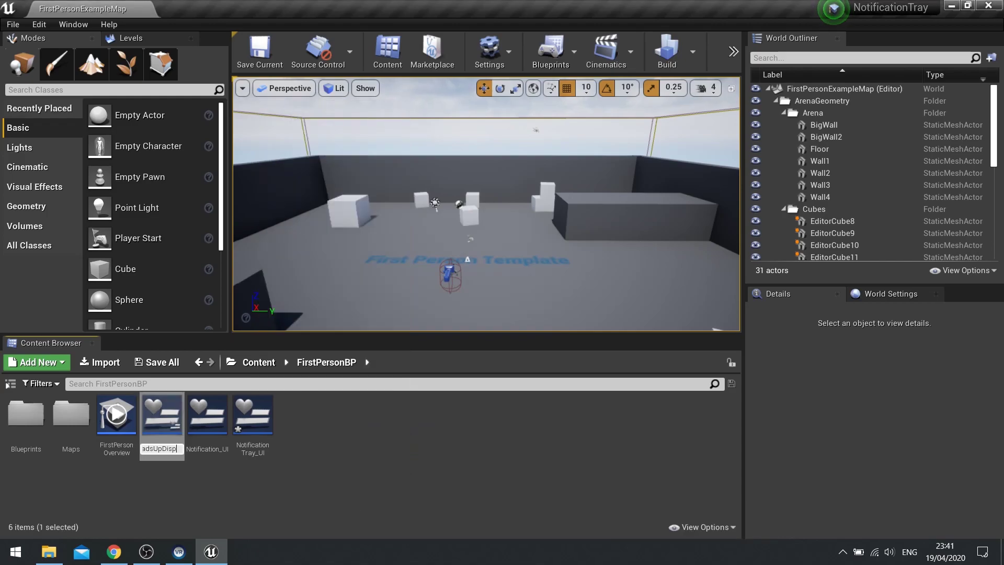
{"action": "key", "text": "Return"}
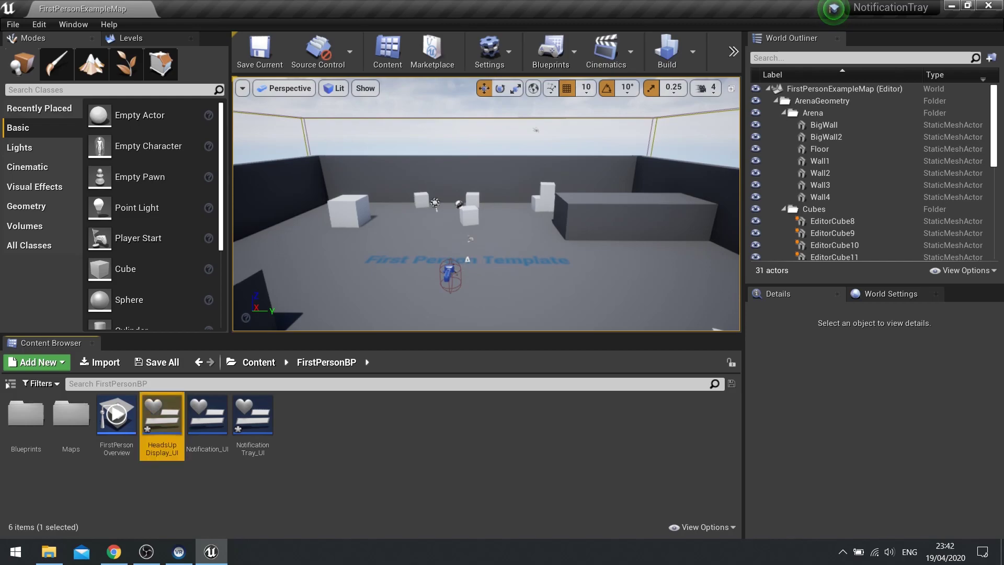
Open HeadsUpDisplay_UI and add a Notification Tray UI widget inside its Canvas Panel.
{"action": "double_click", "coordinate": [162, 424]}
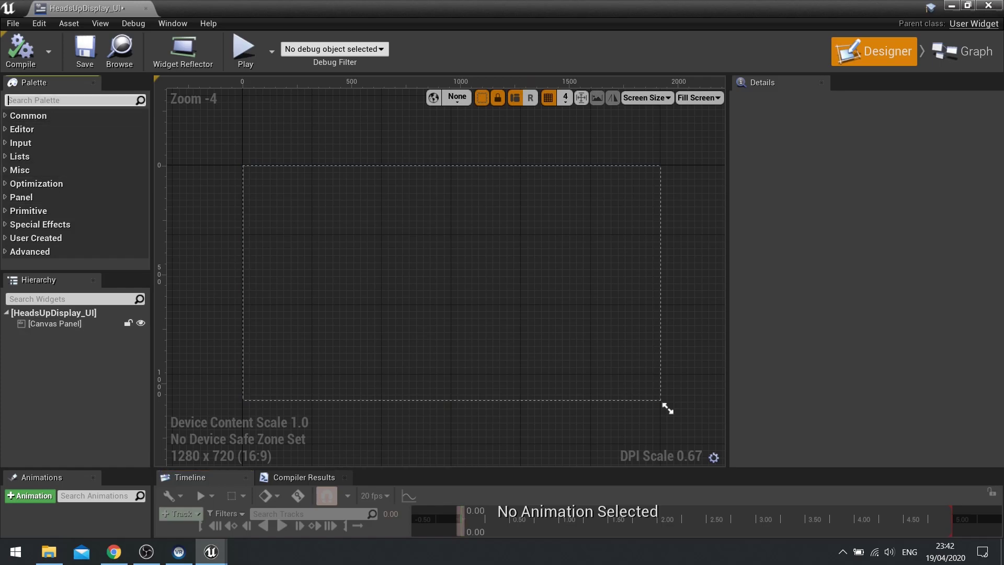
{"action": "type", "text": "noti"}
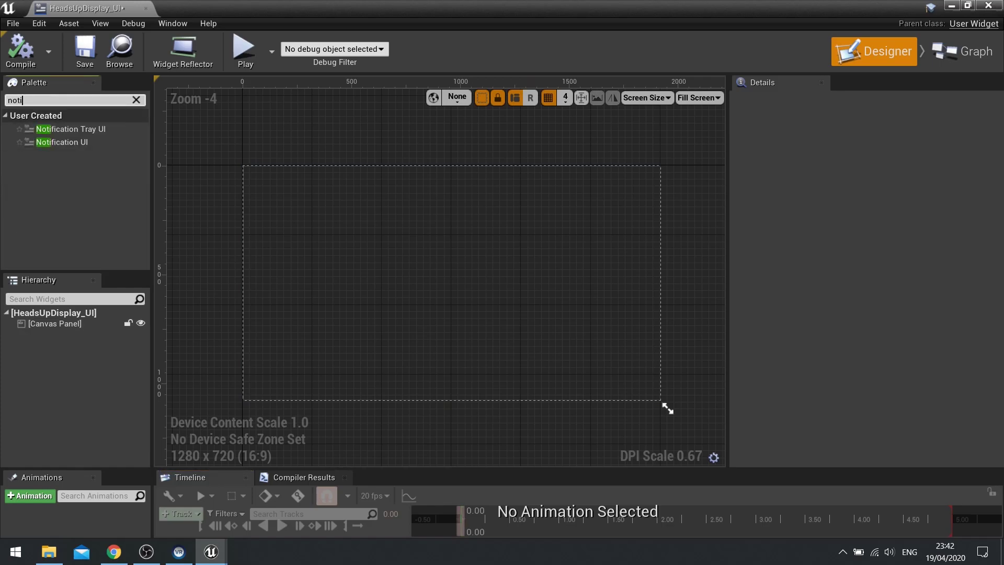
{"action": "left_click_drag", "start_coordinate": [71, 128], "coordinate": [73, 327]}
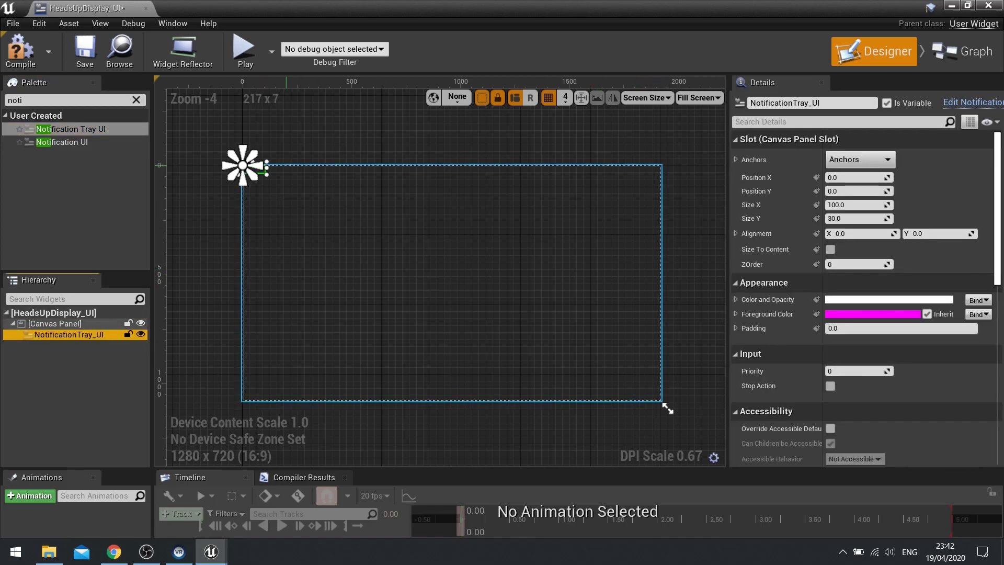
Anchor the notification tray to the canvas's middle right and reset its X and Y position to 0.
{"action": "left_click", "coordinate": [860, 160]}
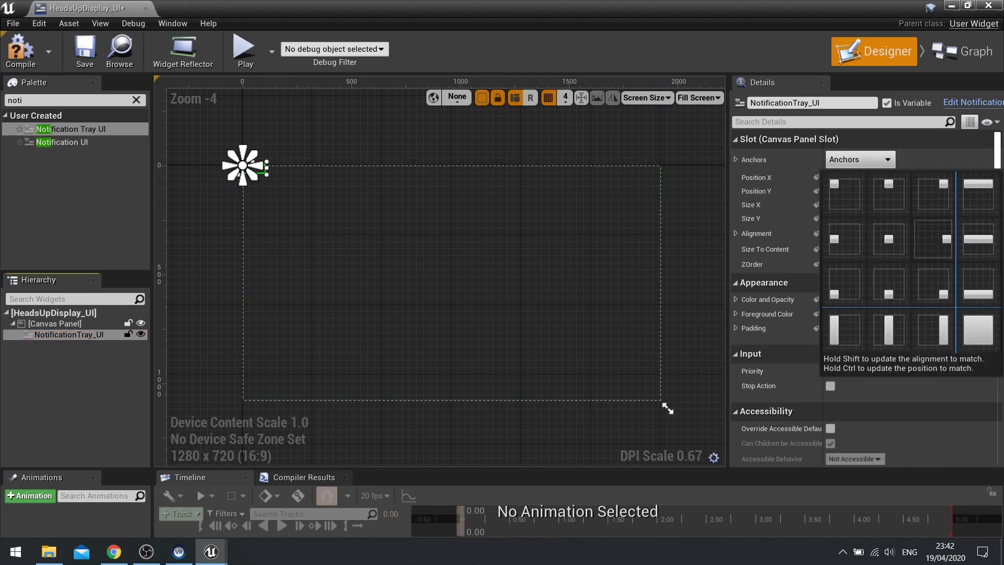
{"action": "left_click", "coordinate": [933, 238]}
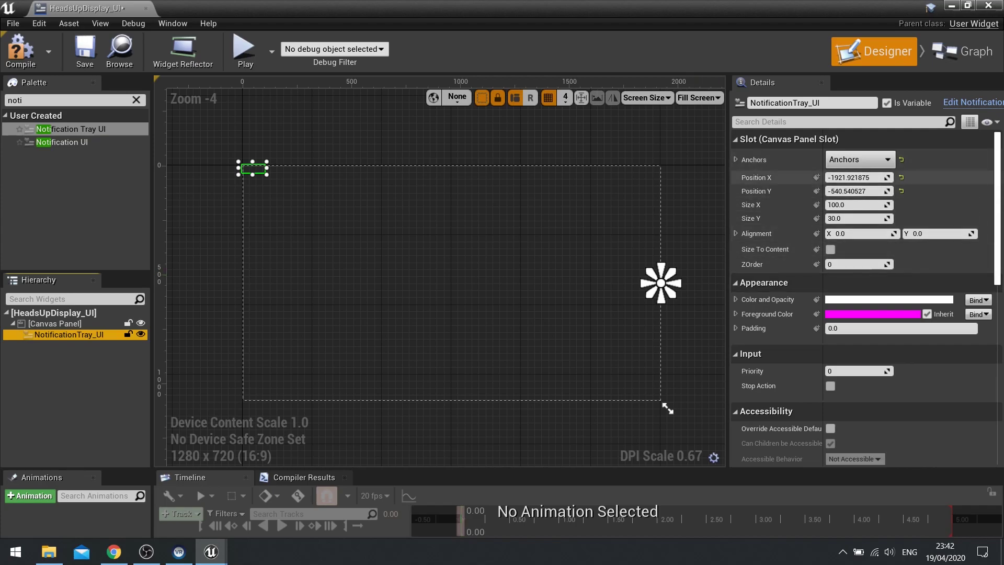
{"action": "left_click", "coordinate": [902, 177]}
{"action": "left_click", "coordinate": [902, 191]}
Set the notification tray's X alignment to 1.0.
{"action": "scroll", "coordinate": [586, 324], "scroll_direction": "up", "scroll_amount": 4}
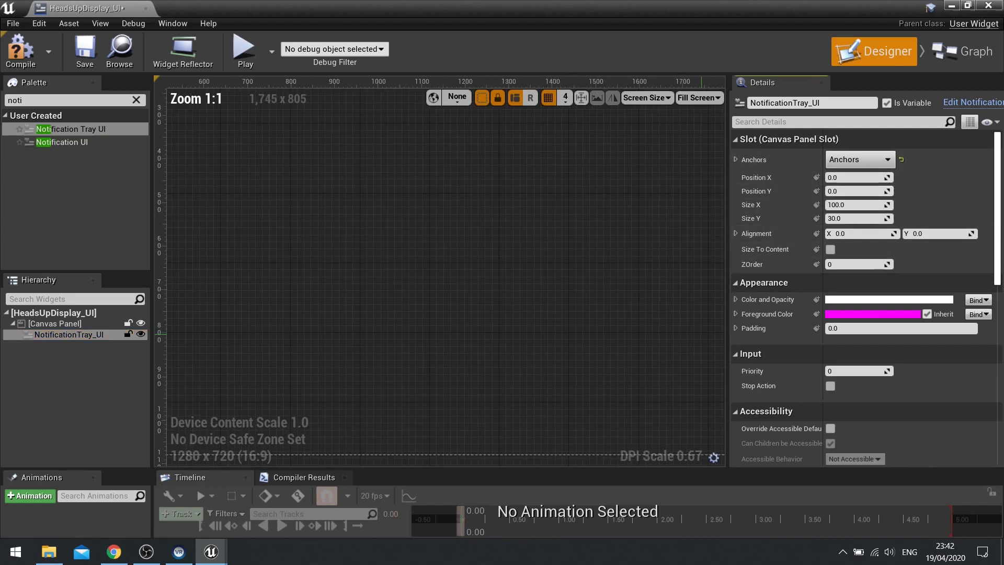
{"action": "scroll", "coordinate": [627, 309], "scroll_direction": "down", "scroll_amount": 3}
{"action": "scroll", "coordinate": [627, 314], "scroll_direction": "up", "scroll_amount": 2}
{"action": "right_click_drag", "start_coordinate": [657, 300], "coordinate": [400, 308]}
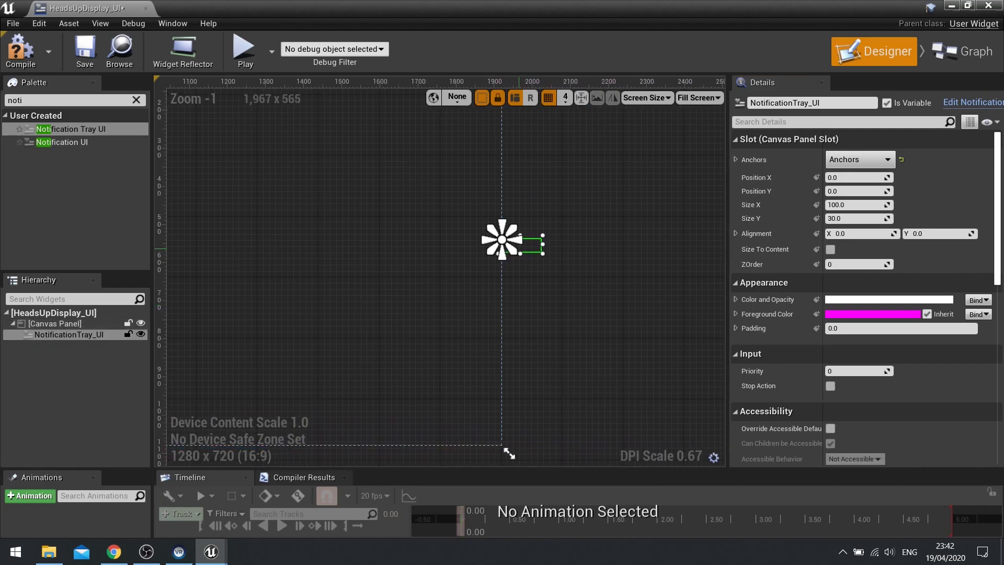
{"action": "scroll", "coordinate": [523, 287], "scroll_direction": "up", "scroll_amount": 2}
{"action": "right_click_drag", "start_coordinate": [523, 287], "coordinate": [495, 290]}
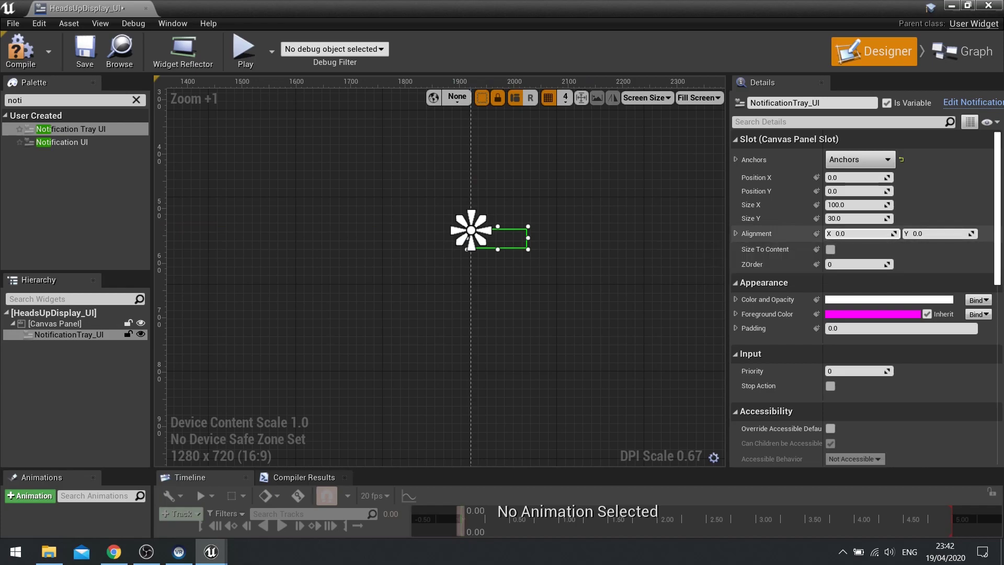
{"action": "left_click", "coordinate": [859, 234]}
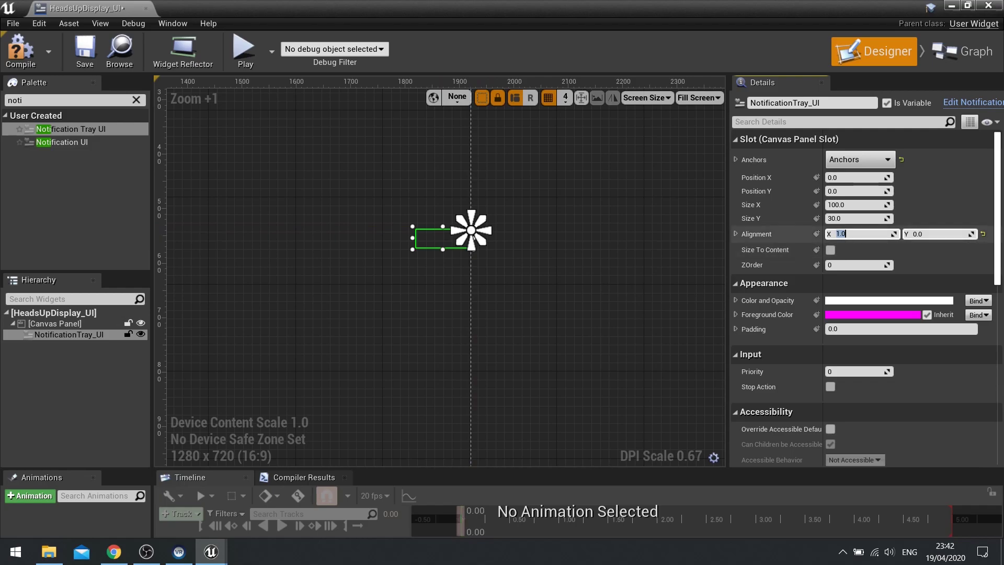
Resize the notification tray to about 640 by 538 down to the canvas's lower edge, then compile and close HeadsUpDisplay_UI.
{"action": "right_click_drag", "start_coordinate": [461, 195], "coordinate": [547, 234]}
{"action": "scroll", "coordinate": [545, 441], "scroll_direction": "down", "scroll_amount": 3}
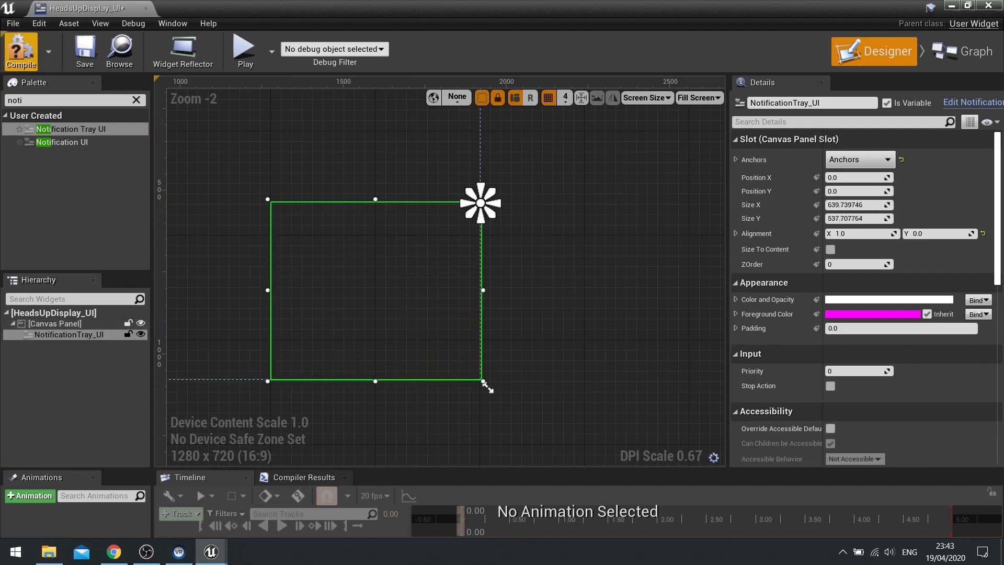
{"action": "right_click_drag", "start_coordinate": [483, 385], "coordinate": [608, 421]}
{"action": "scroll", "coordinate": [608, 423], "scroll_direction": "down", "scroll_amount": 3}
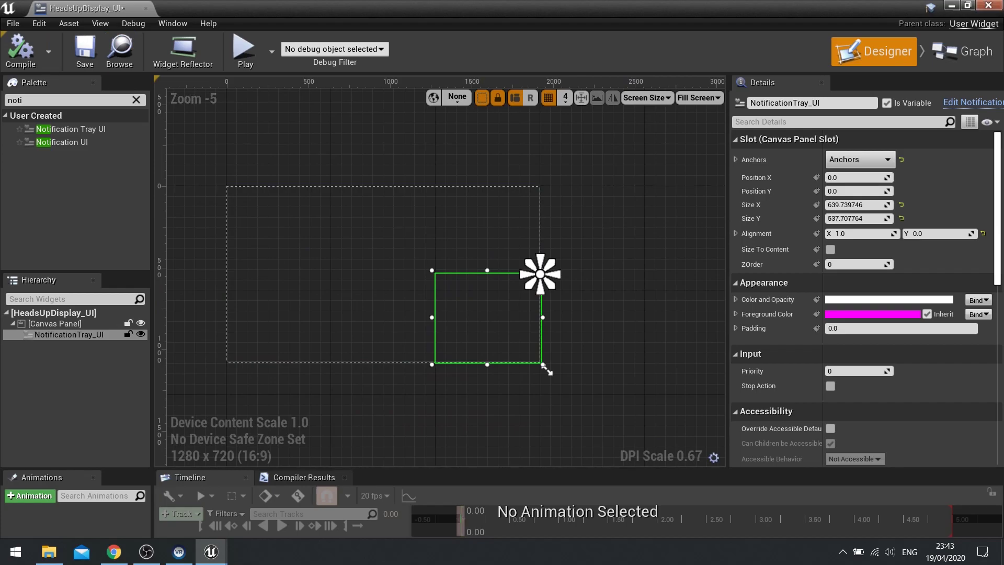
{"action": "left_click", "coordinate": [988, 5]}
Open FirstPersonGameMode from the Blueprints folder in the full Blueprint editor.
{"action": "left_click", "coordinate": [314, 429]}
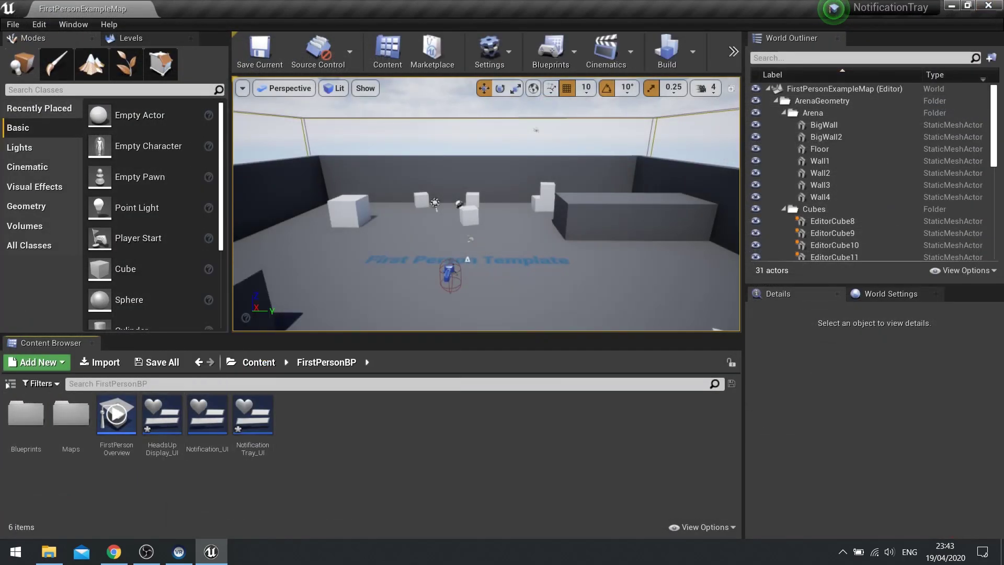
{"action": "double_click", "coordinate": [25, 416]}
{"action": "double_click", "coordinate": [69, 415]}
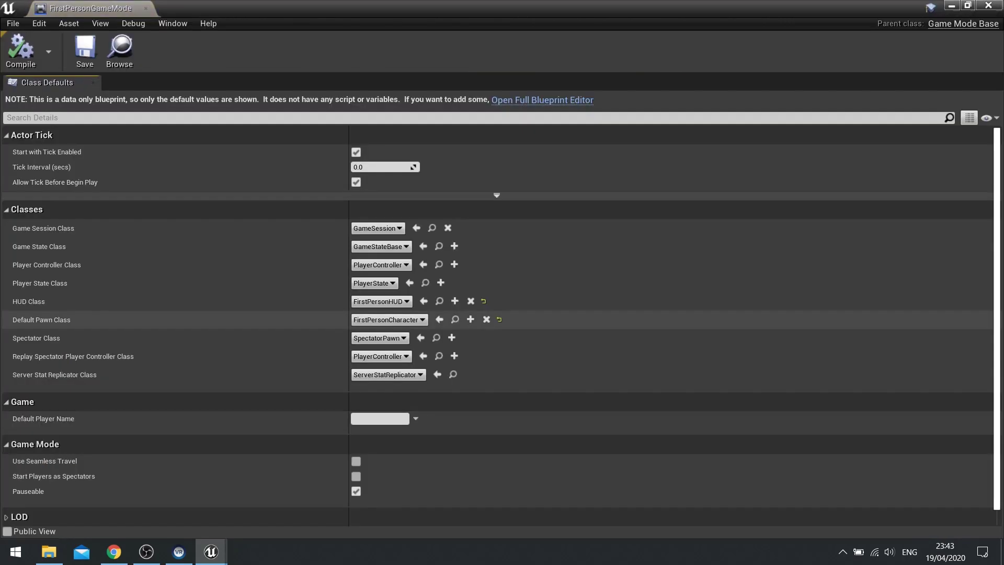
{"action": "left_click", "coordinate": [542, 100]}
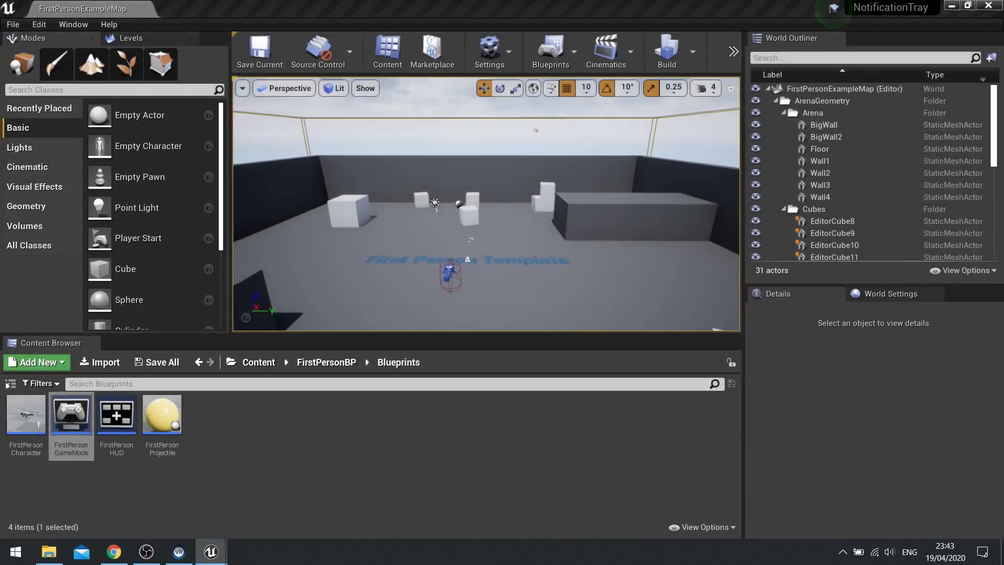
Add an Event BeginPlay node to the FirstPersonGameMode event graph.
{"action": "right_click", "coordinate": [365, 227]}
{"action": "type", "text": "begin pla"}
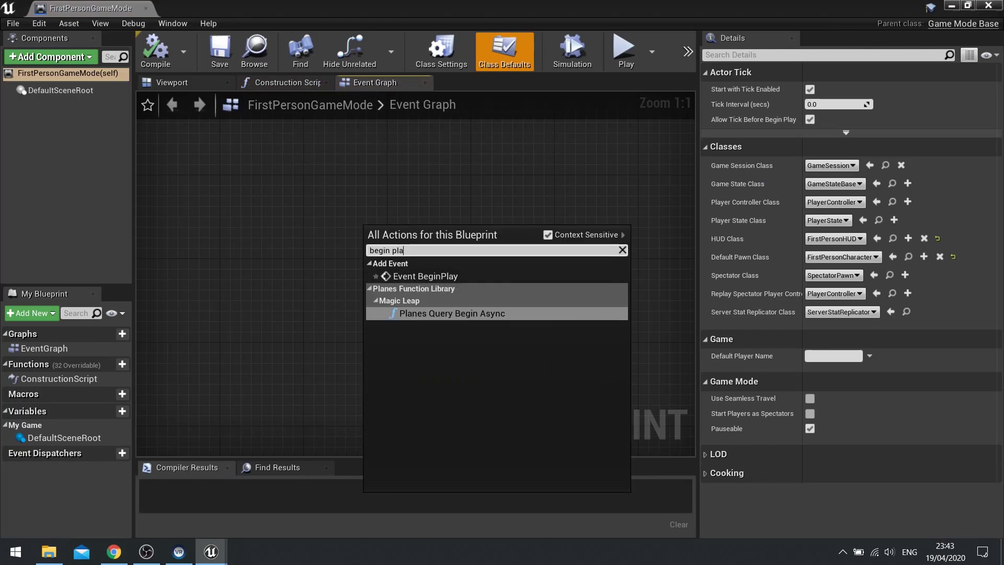
{"action": "left_click", "coordinate": [425, 276]}
Connect a Create Widget node to Event BeginPlay, align it with the event, and set its class to HeadsUpDisplay_UI.
{"action": "right_click_drag", "start_coordinate": [425, 276], "coordinate": [223, 237]}
{"action": "left_click_drag", "start_coordinate": [255, 214], "coordinate": [346, 213]}
{"action": "type", "text": "create wid"}
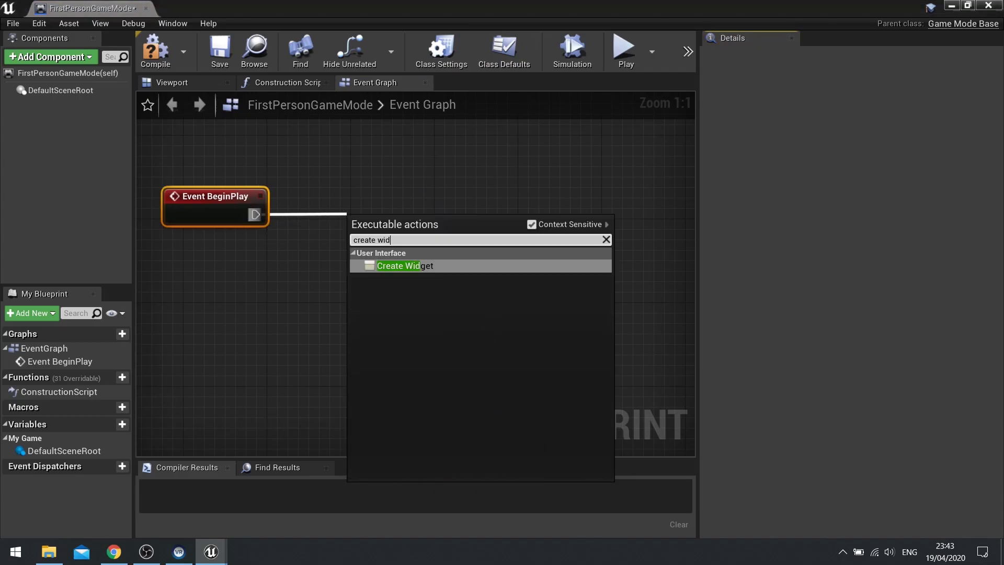
{"action": "left_click", "coordinate": [422, 266]}
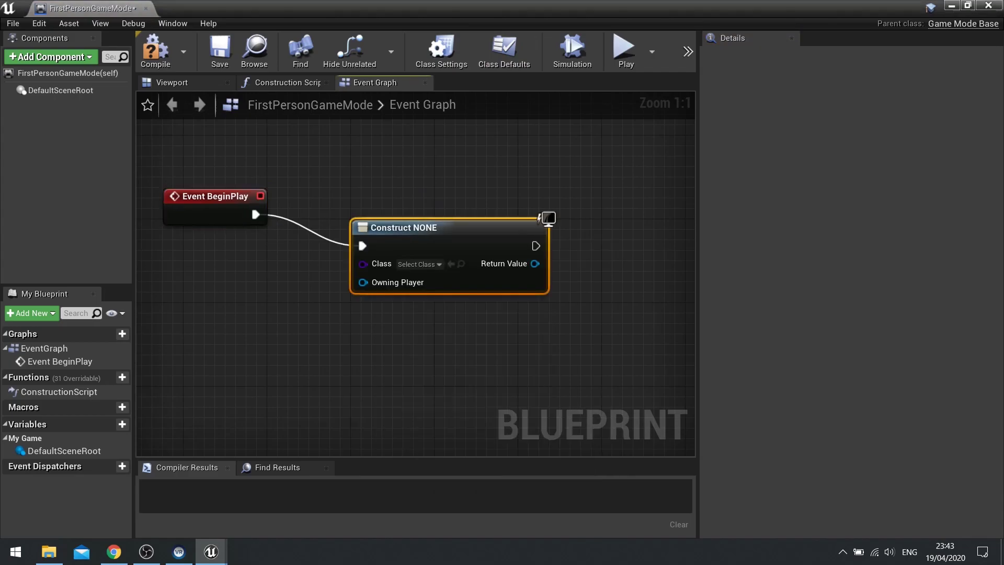
{"action": "left_click_drag", "start_coordinate": [402, 226], "coordinate": [381, 195]}
{"action": "left_click", "coordinate": [406, 232]}
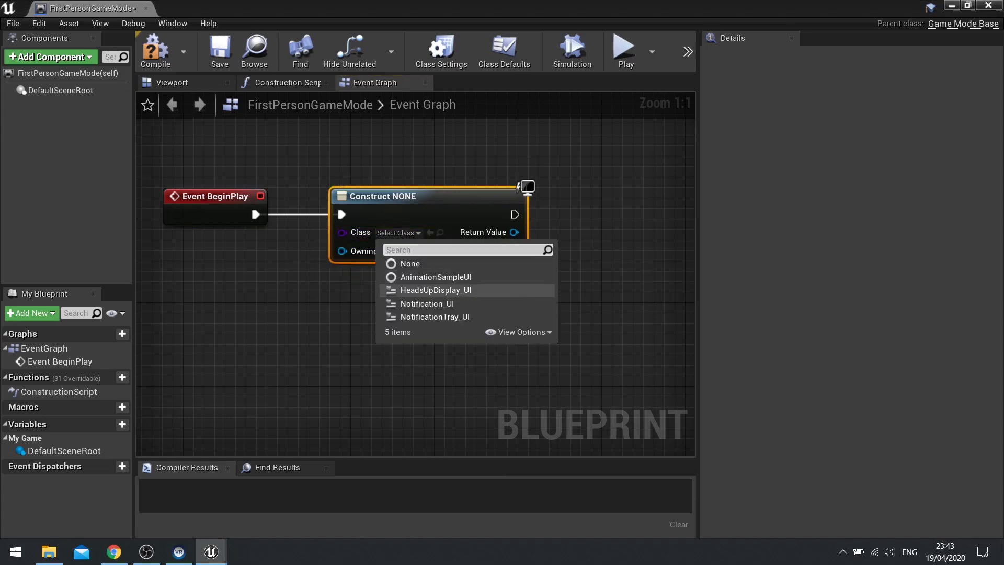
{"action": "left_click", "coordinate": [435, 290]}
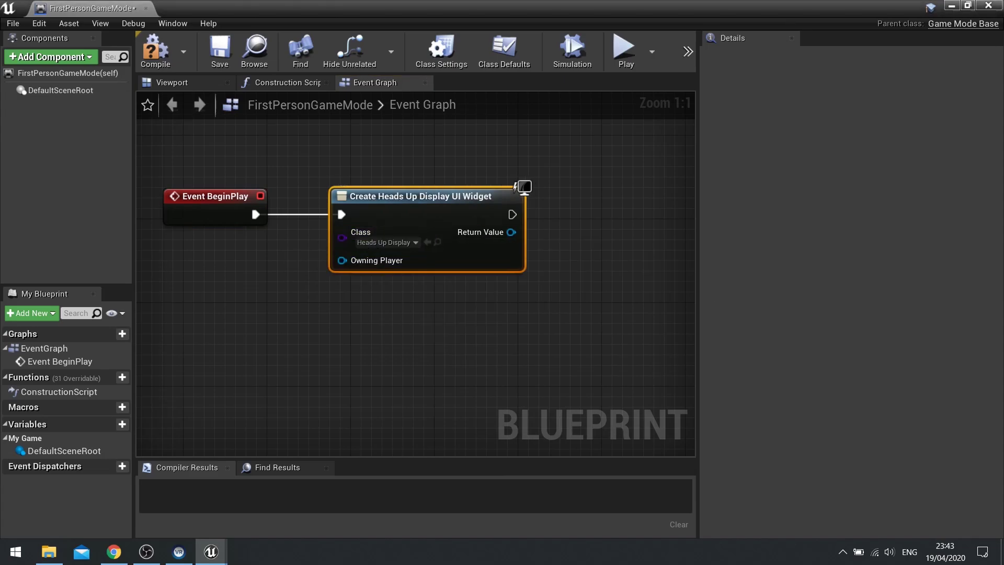
Promote the created widget's return value to a variable named HeadsUpDisplay and align its SET node with the Create Widget node.
{"action": "right_click_drag", "start_coordinate": [251, 205], "coordinate": [26, 225]}
{"action": "left_click_drag", "start_coordinate": [287, 251], "coordinate": [348, 257]}
{"action": "left_click", "coordinate": [399, 328]}
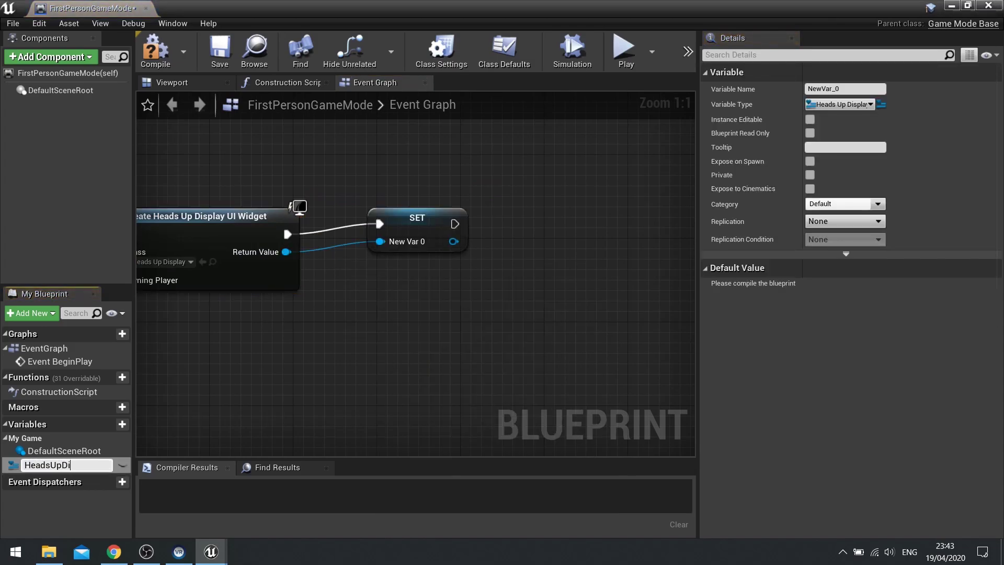
{"action": "type", "text": "HeadsUpDisplay"}
{"action": "key", "text": "Return"}
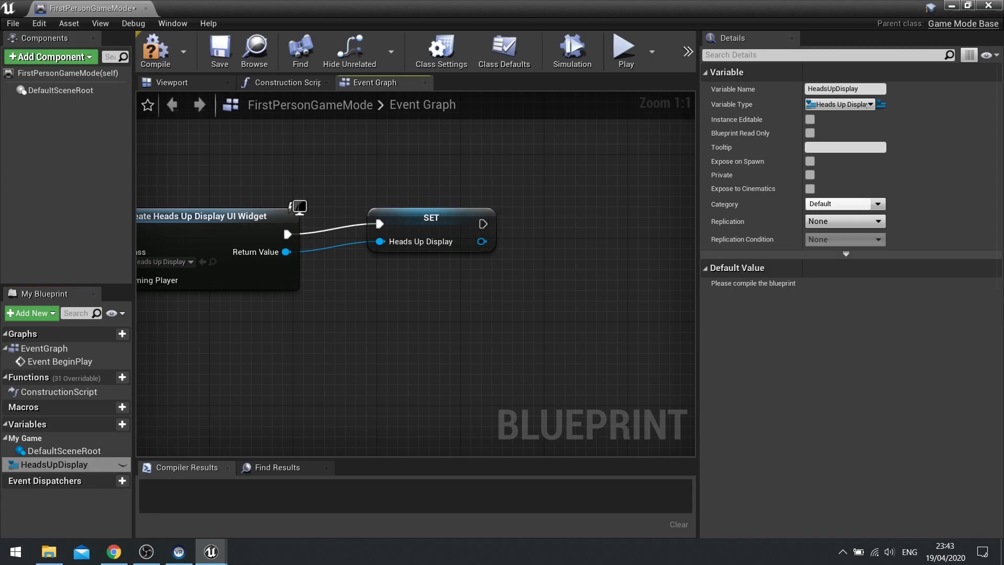
{"action": "left_click_drag", "start_coordinate": [421, 233], "coordinate": [400, 243]}
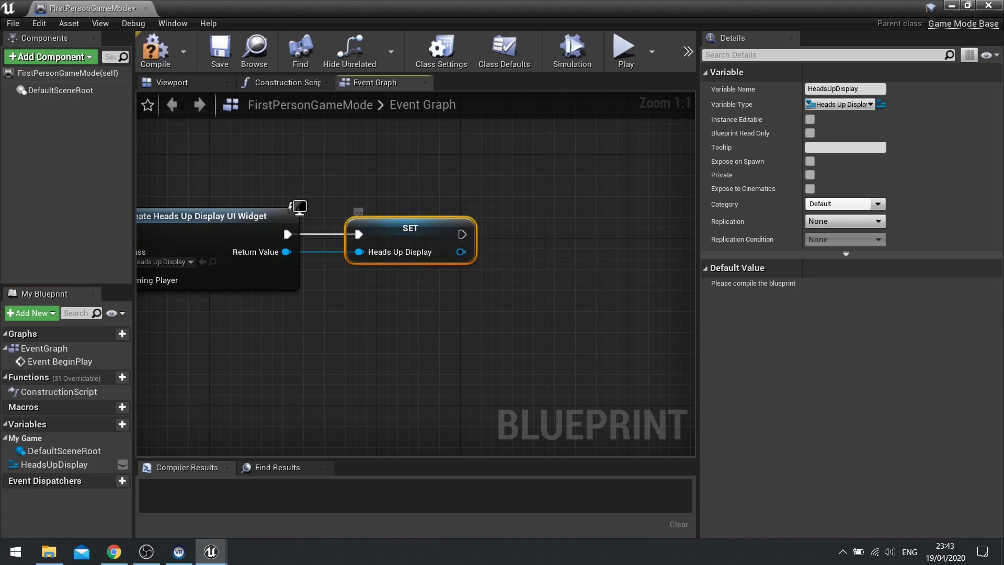
Add an Add to Viewport node fed by the HeadsUpDisplay variable's SET node, then compile the blueprint.
{"action": "left_click_drag", "start_coordinate": [460, 252], "coordinate": [549, 250]}
{"action": "type", "text": "add"}
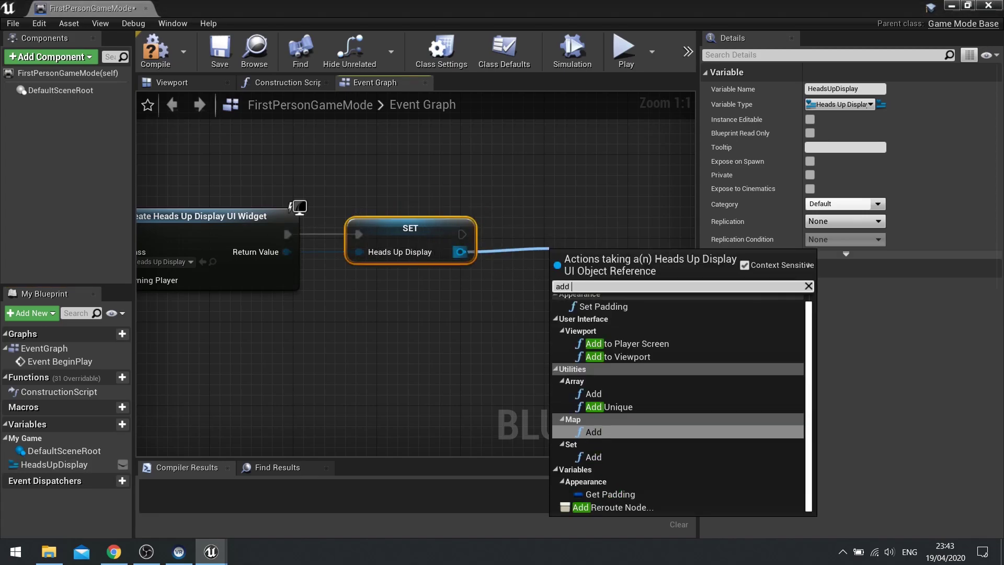
{"action": "left_click", "coordinate": [618, 356]}
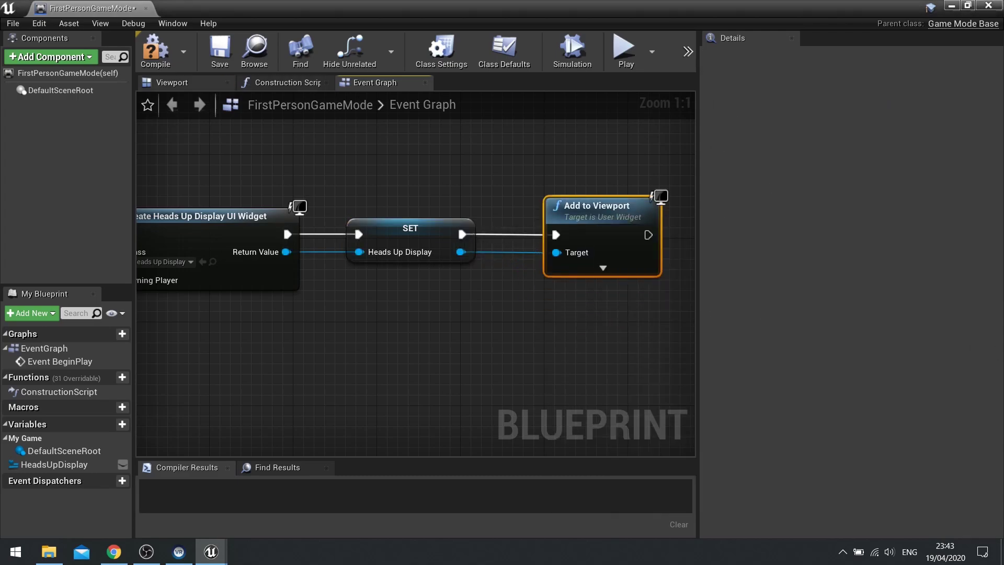
{"action": "left_click", "coordinate": [155, 50]}
Review the node chain from Event BeginPlay through Create Widget and the HeadsUpDisplay variable to Add to Viewport.
{"action": "scroll", "coordinate": [532, 126], "scroll_direction": "down", "scroll_amount": 1}
{"action": "right_click_drag", "start_coordinate": [531, 125], "coordinate": [406, 106]}
{"action": "left_click_drag", "start_coordinate": [265, 146], "coordinate": [602, 270]}
{"action": "right_click_drag", "start_coordinate": [426, 321], "coordinate": [558, 382]}
{"action": "scroll", "coordinate": [515, 352], "scroll_direction": "up", "scroll_amount": 1}
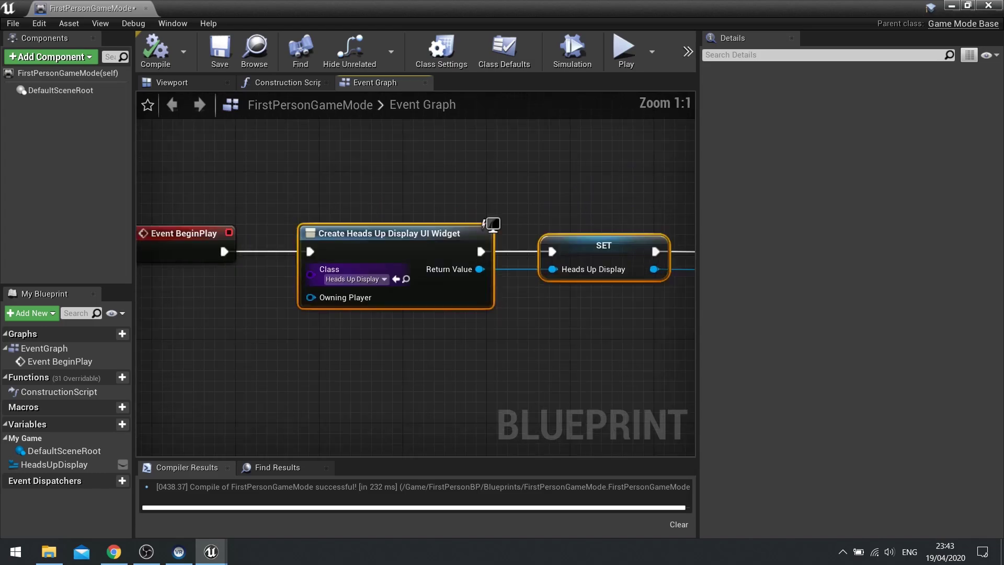
{"action": "left_click_drag", "start_coordinate": [225, 184], "coordinate": [664, 362]}
{"action": "right_click", "coordinate": [528, 345]}
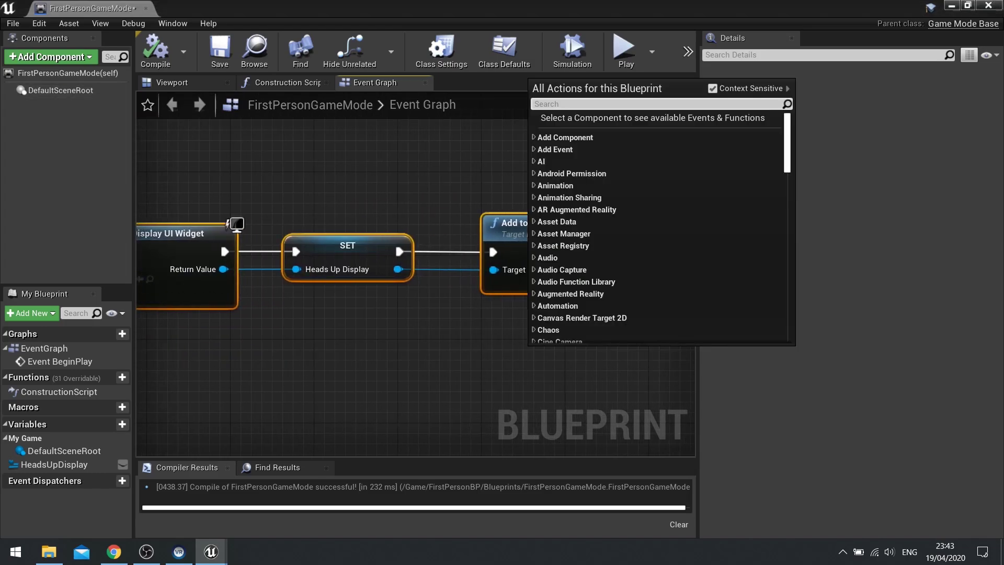
{"action": "left_click", "coordinate": [256, 202]}
{"action": "right_click_drag", "start_coordinate": [256, 203], "coordinate": [553, 195]}
{"action": "left_click_drag", "start_coordinate": [198, 196], "coordinate": [381, 304]}
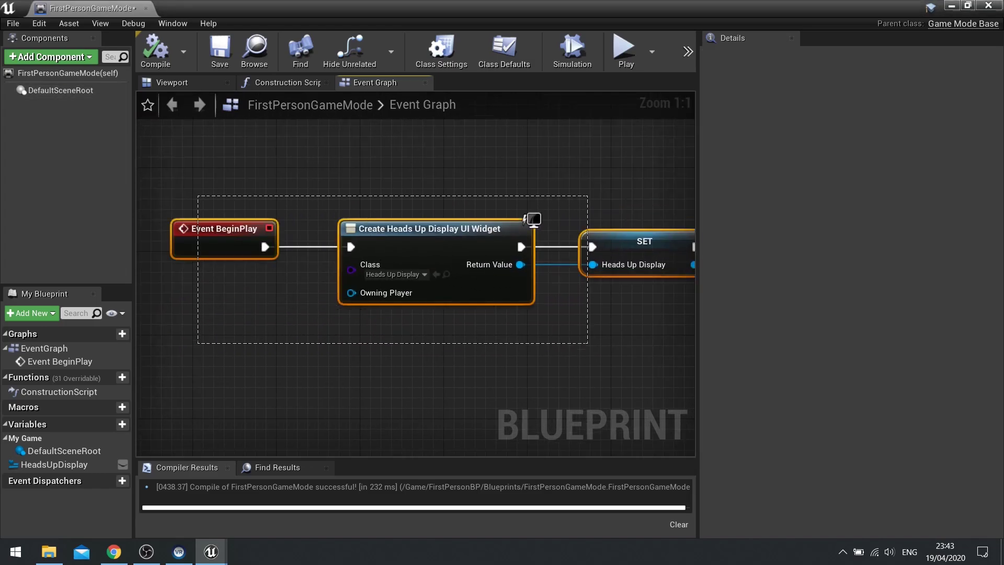
{"action": "left_click_drag", "start_coordinate": [587, 343], "coordinate": [588, 343]}
{"action": "right_click_drag", "start_coordinate": [588, 343], "coordinate": [313, 345]}
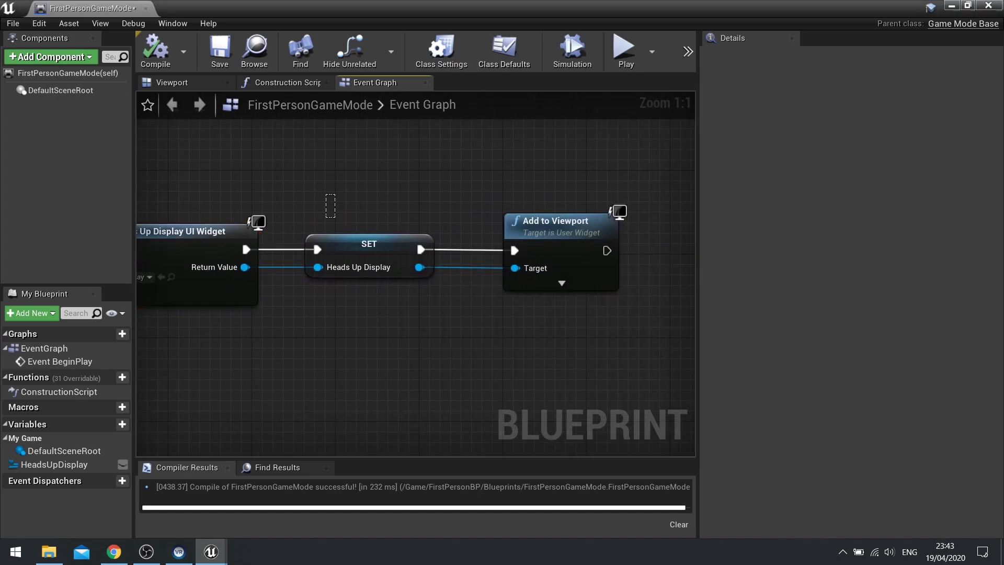
{"action": "left_click_drag", "start_coordinate": [402, 345], "coordinate": [401, 345]}
{"action": "left_click", "coordinate": [561, 252]}
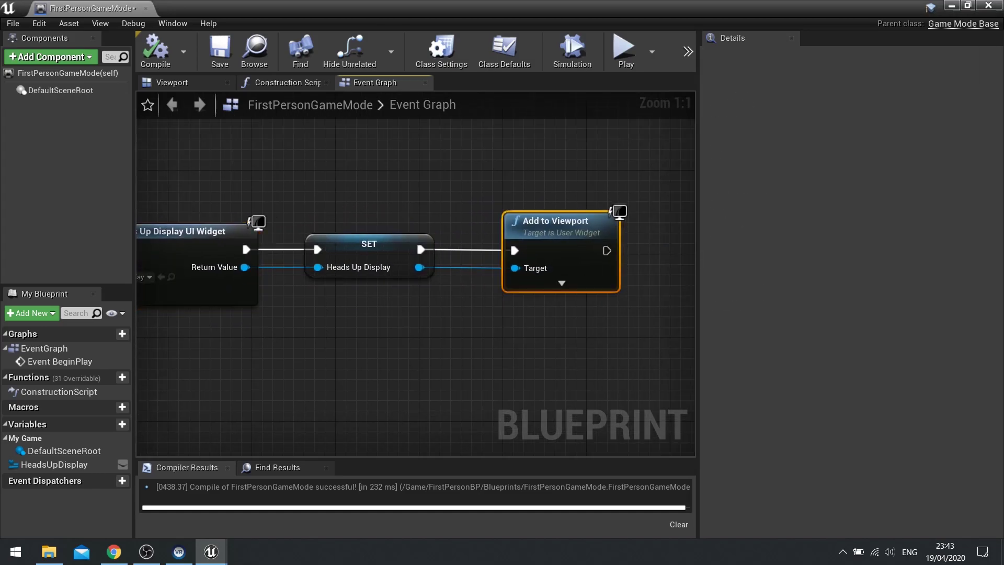
Save FirstPersonGameMode, then test the level in a short play session from the level editor.
{"action": "left_click", "coordinate": [220, 50]}
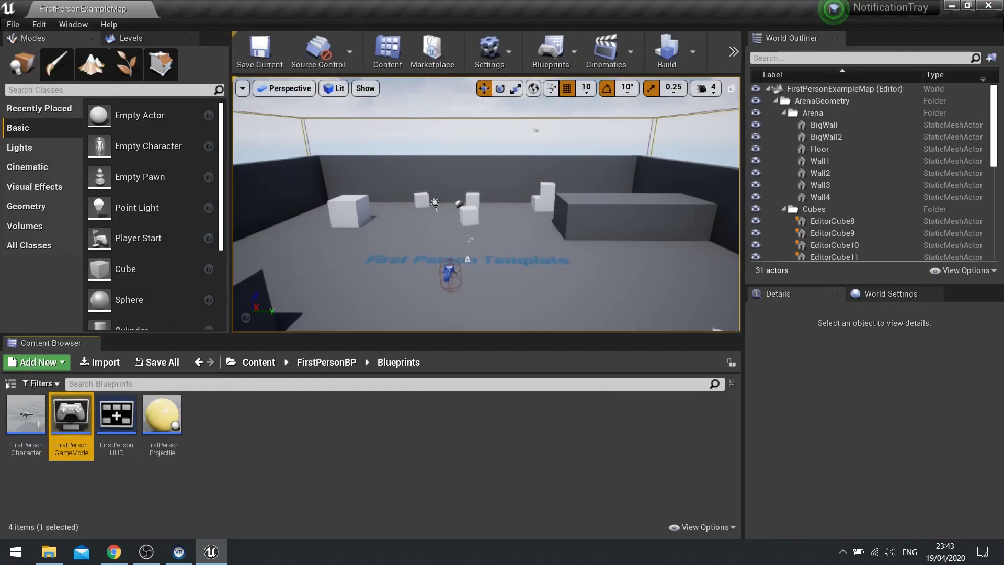
{"action": "left_click", "coordinate": [733, 52]}
{"action": "left_click", "coordinate": [761, 78]}
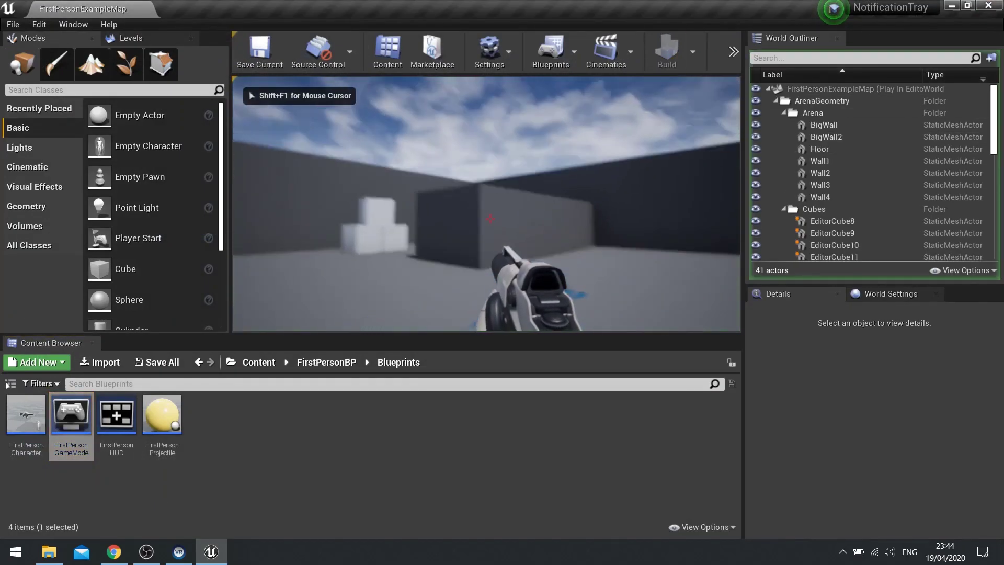
{"action": "key", "text": "Escape"}
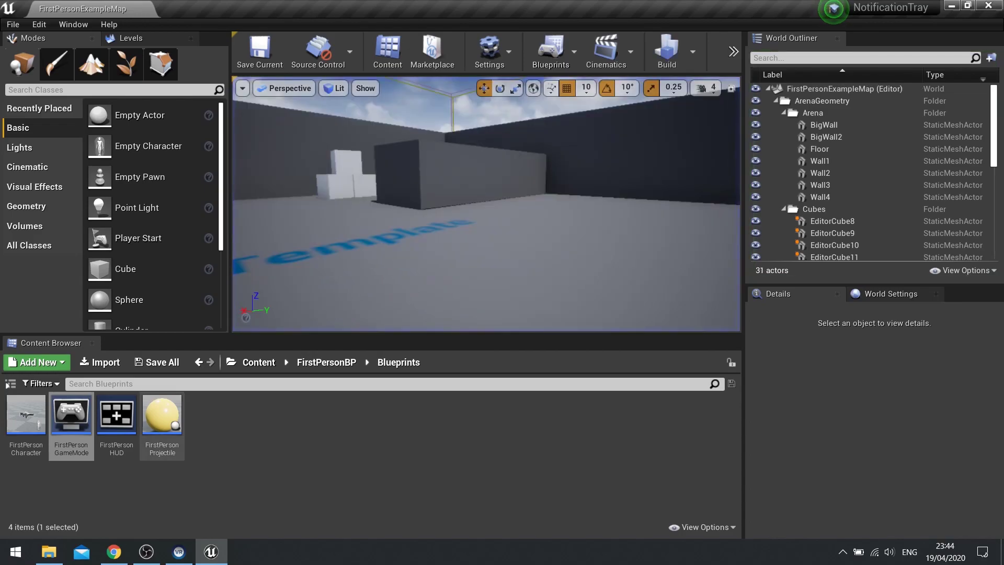
In NotificationTray_UI from the FirstPersonBP folder, add two Notification UI widgets to the Vertical Box and compile.
{"action": "left_click", "coordinate": [326, 361]}
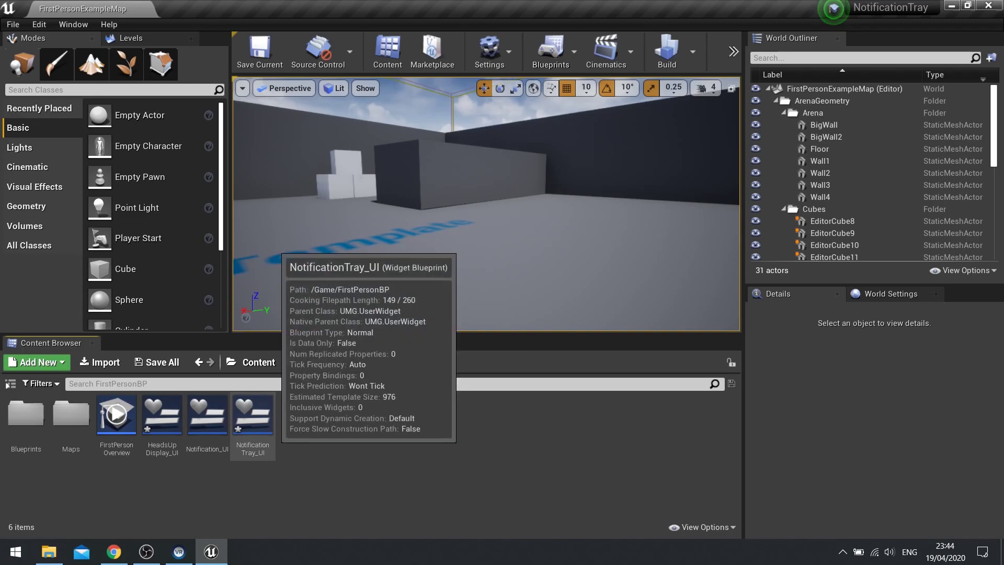
{"action": "double_click", "coordinate": [252, 416]}
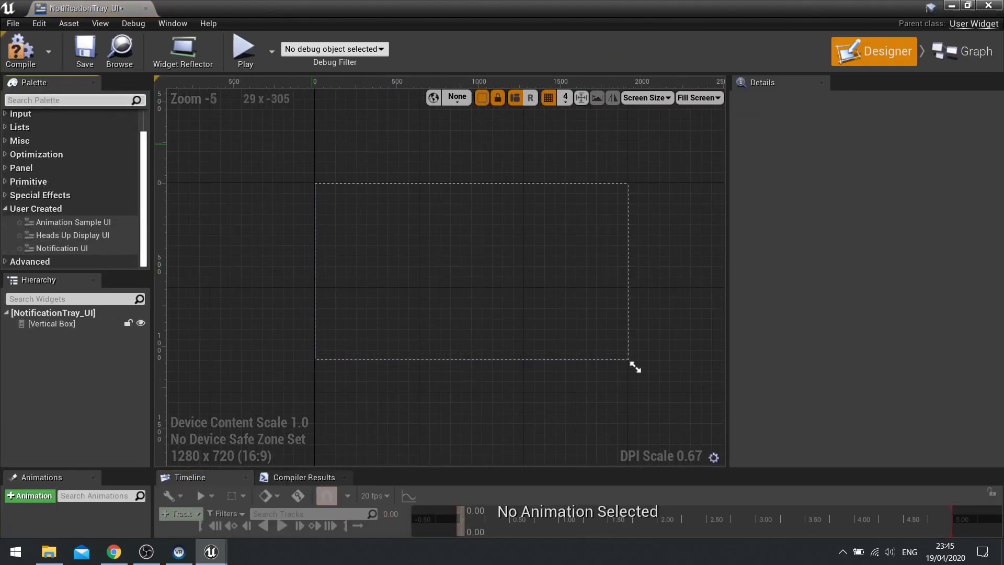
{"action": "left_click_drag", "start_coordinate": [62, 248], "coordinate": [58, 327]}
{"action": "left_click_drag", "start_coordinate": [61, 248], "coordinate": [58, 329]}
{"action": "key", "text": "F7"}
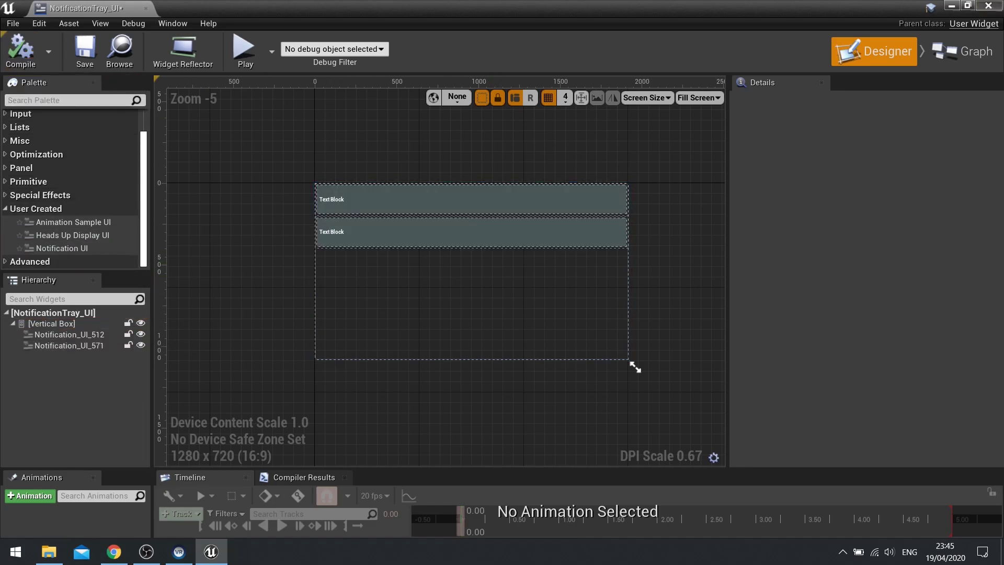
Play the level again and move forward to check how the tray's two sample notifications display in game.
{"action": "left_click", "coordinate": [951, 5]}
{"action": "left_click", "coordinate": [734, 52]}
{"action": "left_click", "coordinate": [763, 75]}
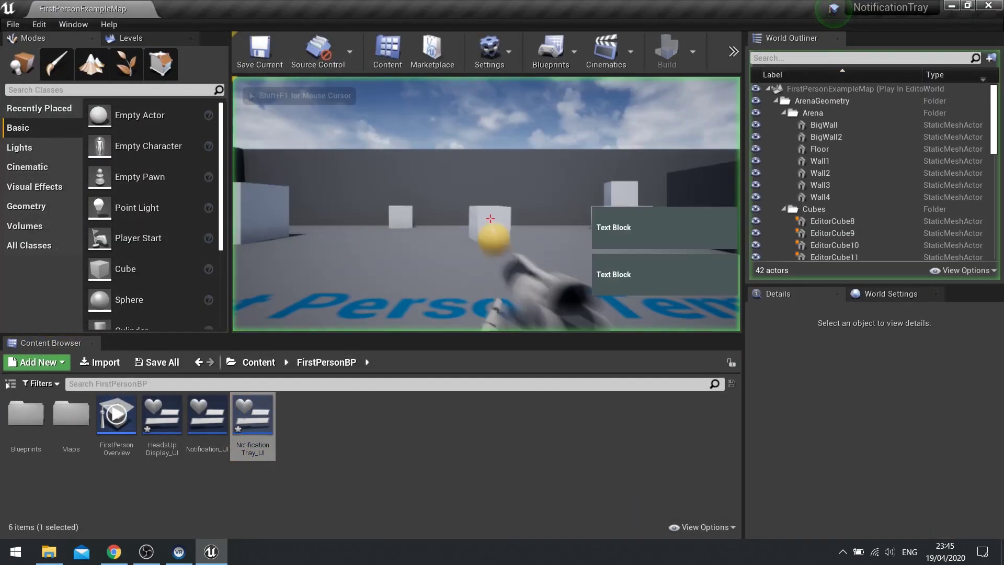
{"action": "key", "text": "w"}
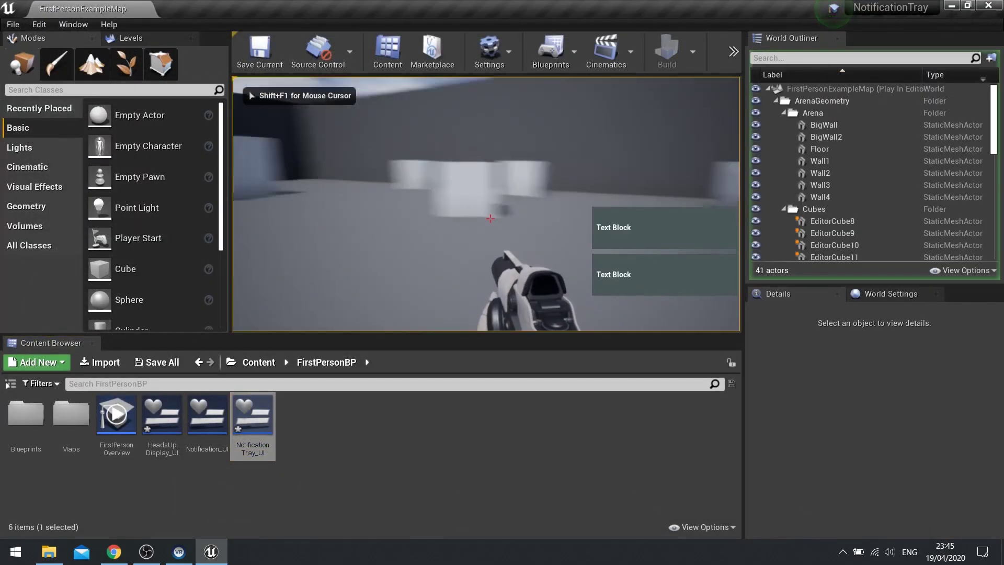